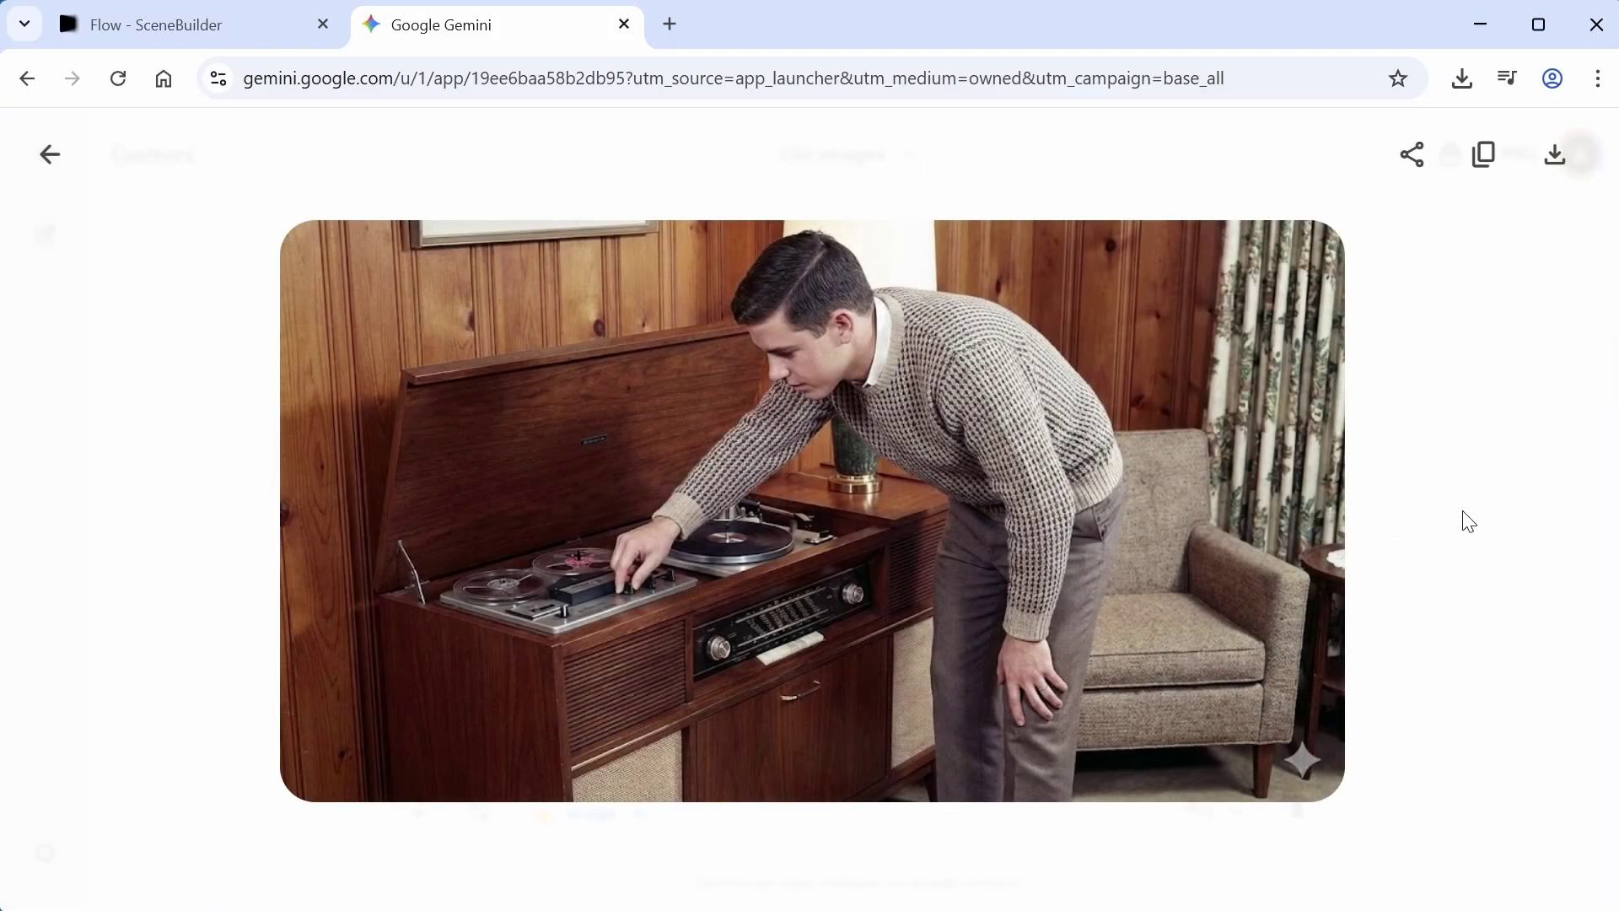
Open Gemini's image of the sunglassed man driving the orange 1970s Holden on the beach full-size
left_click(1384, 539)
scroll(1384, 539, "down", 4)
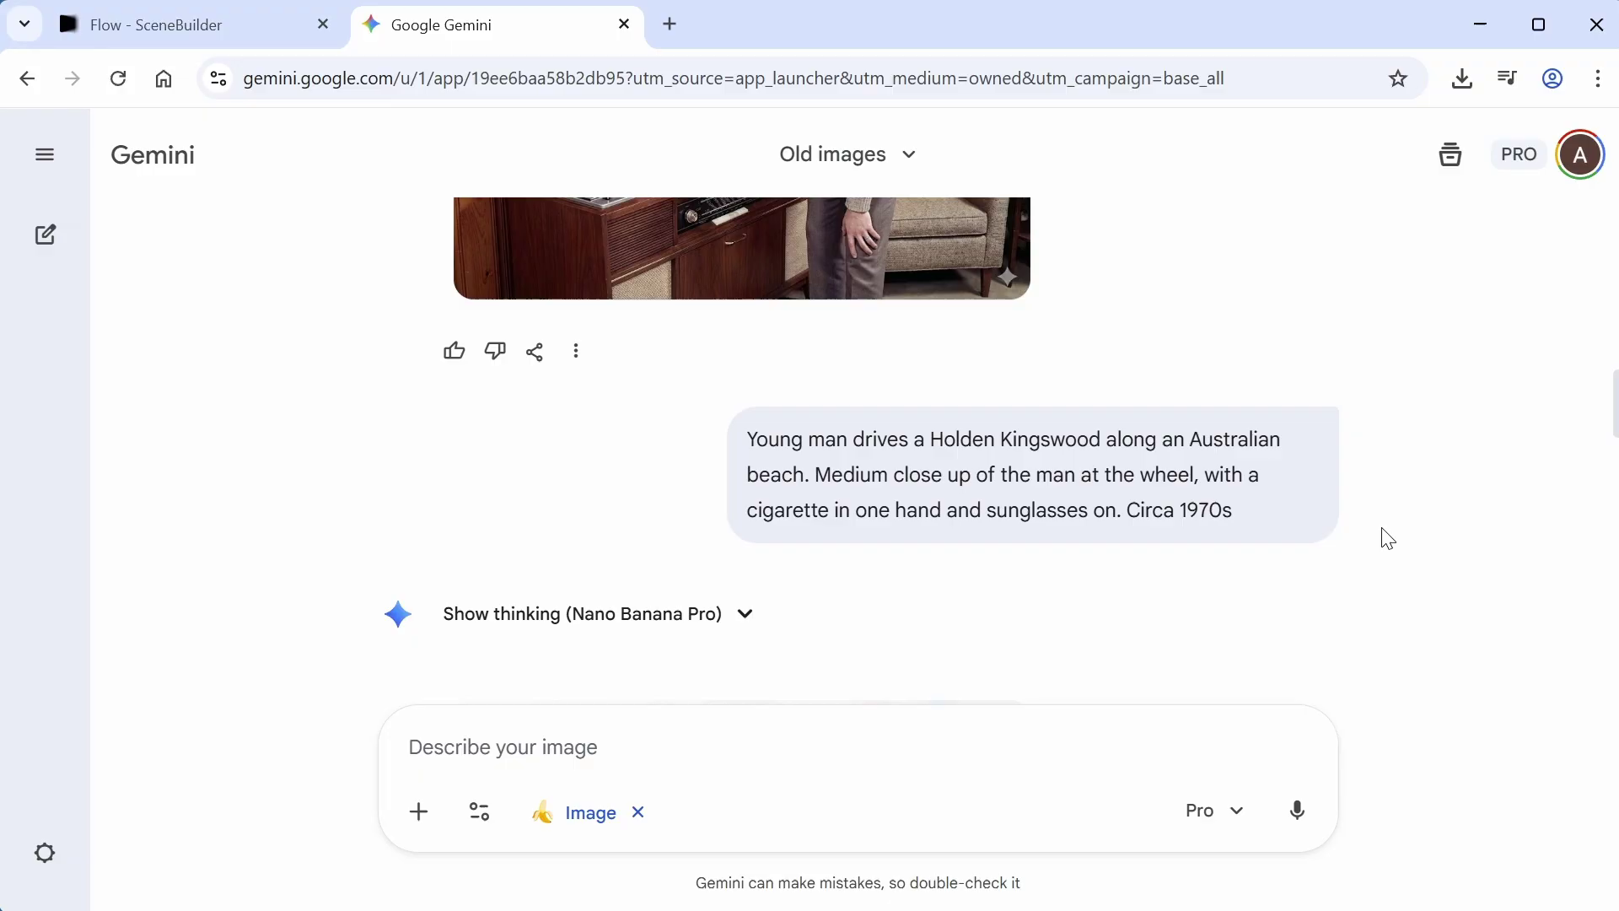
scroll(1383, 539, "down", 3)
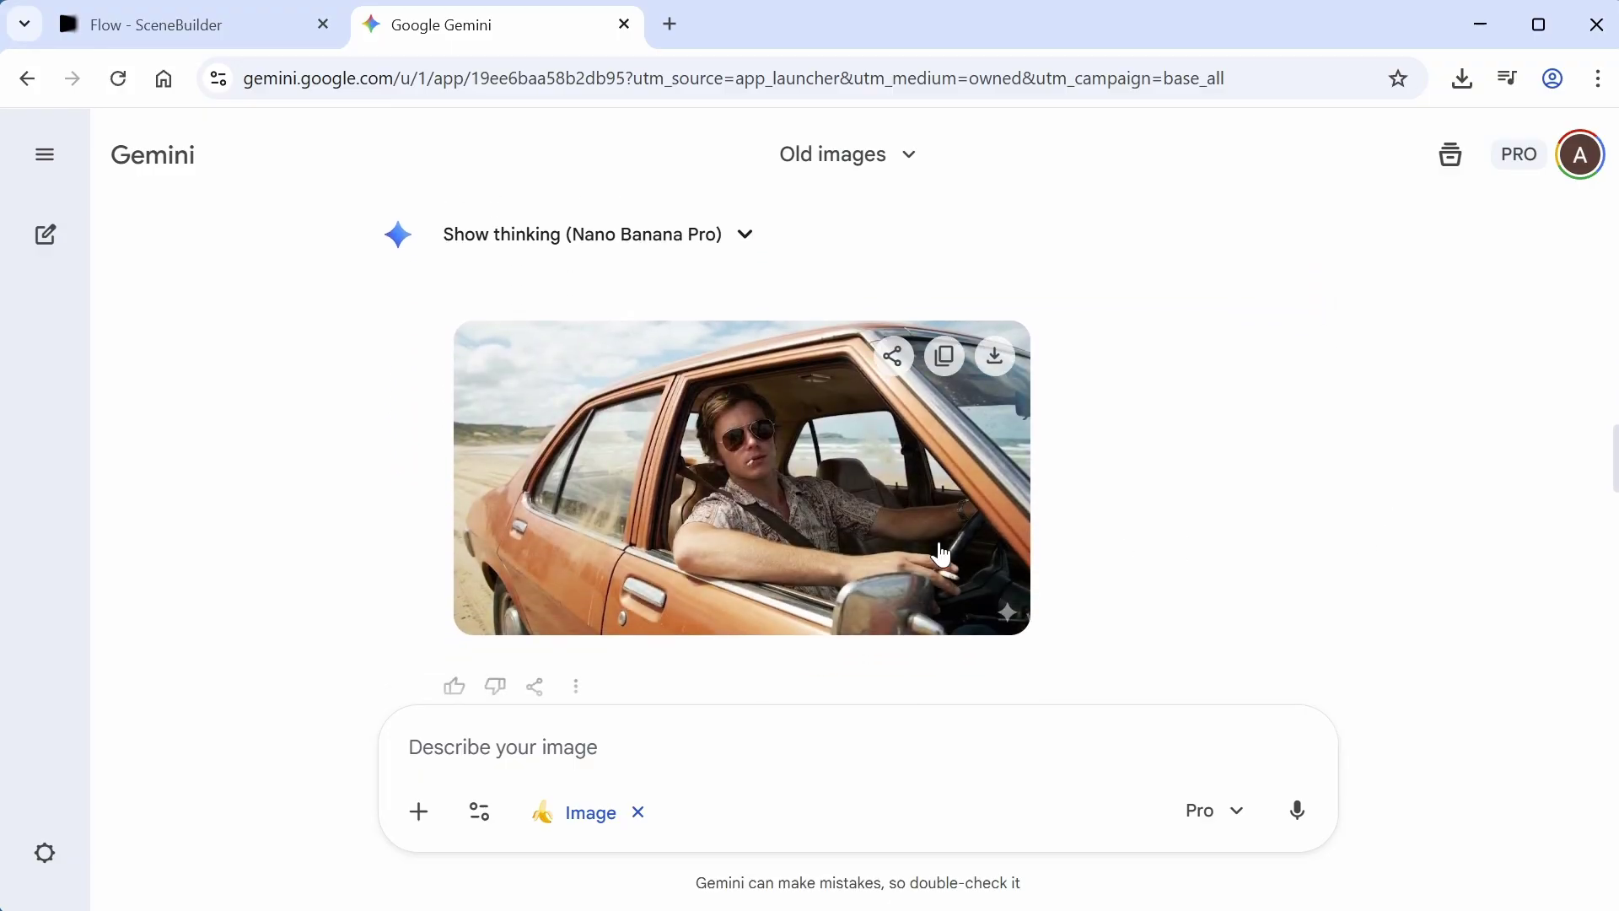
left_click(942, 554)
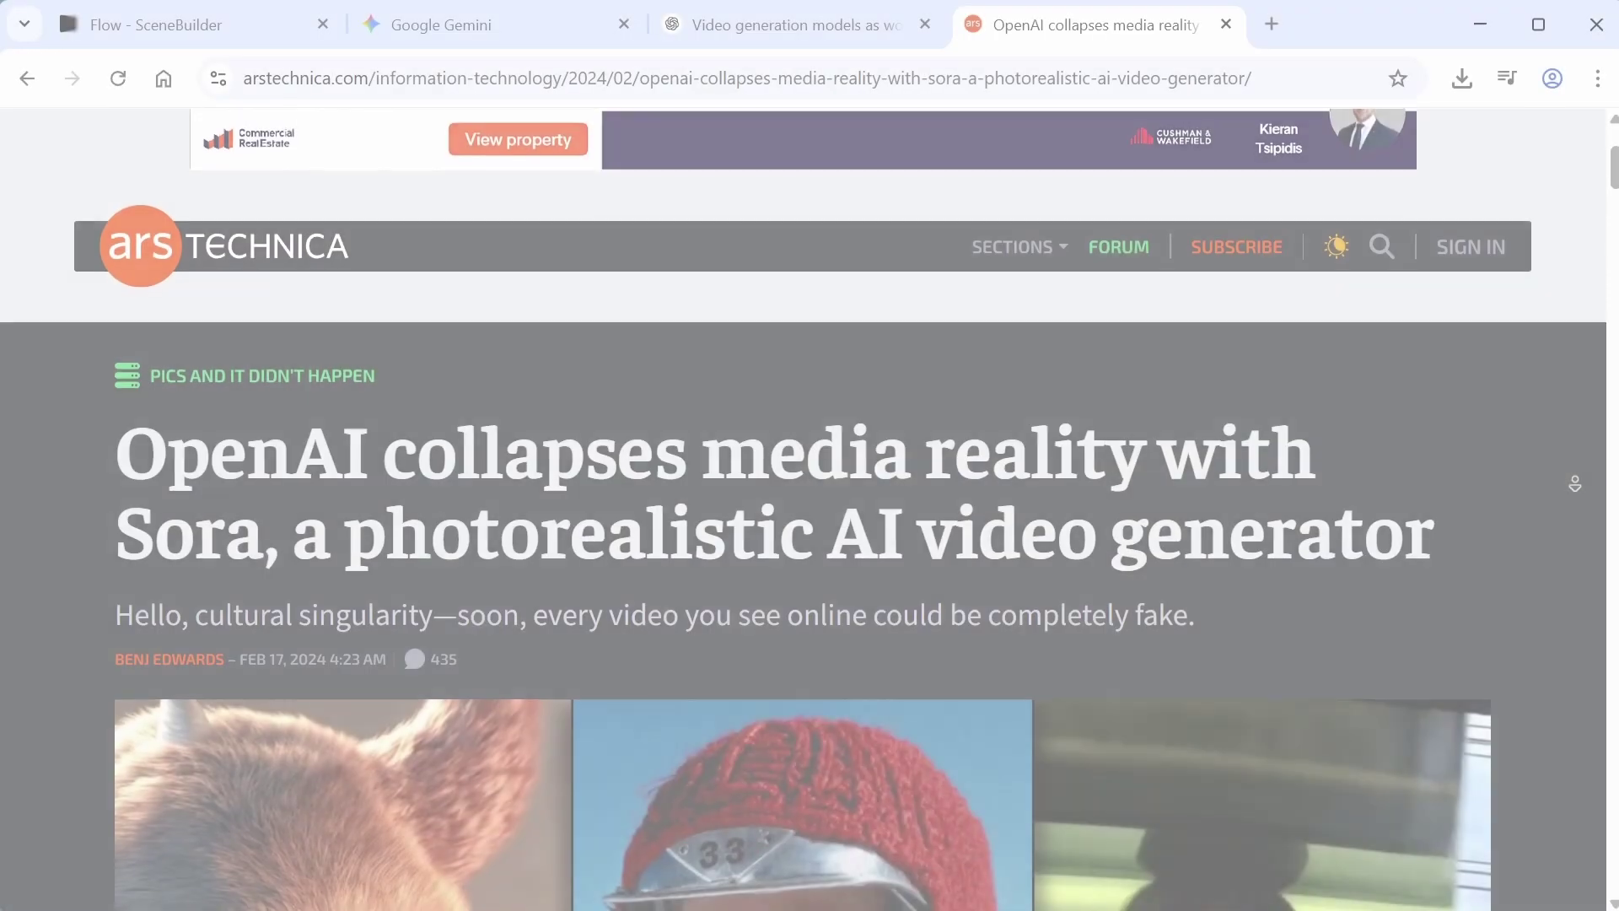
Read down the Ars Technica and OpenAI Sora video-generator articles
scroll(802, 506, "down", 2)
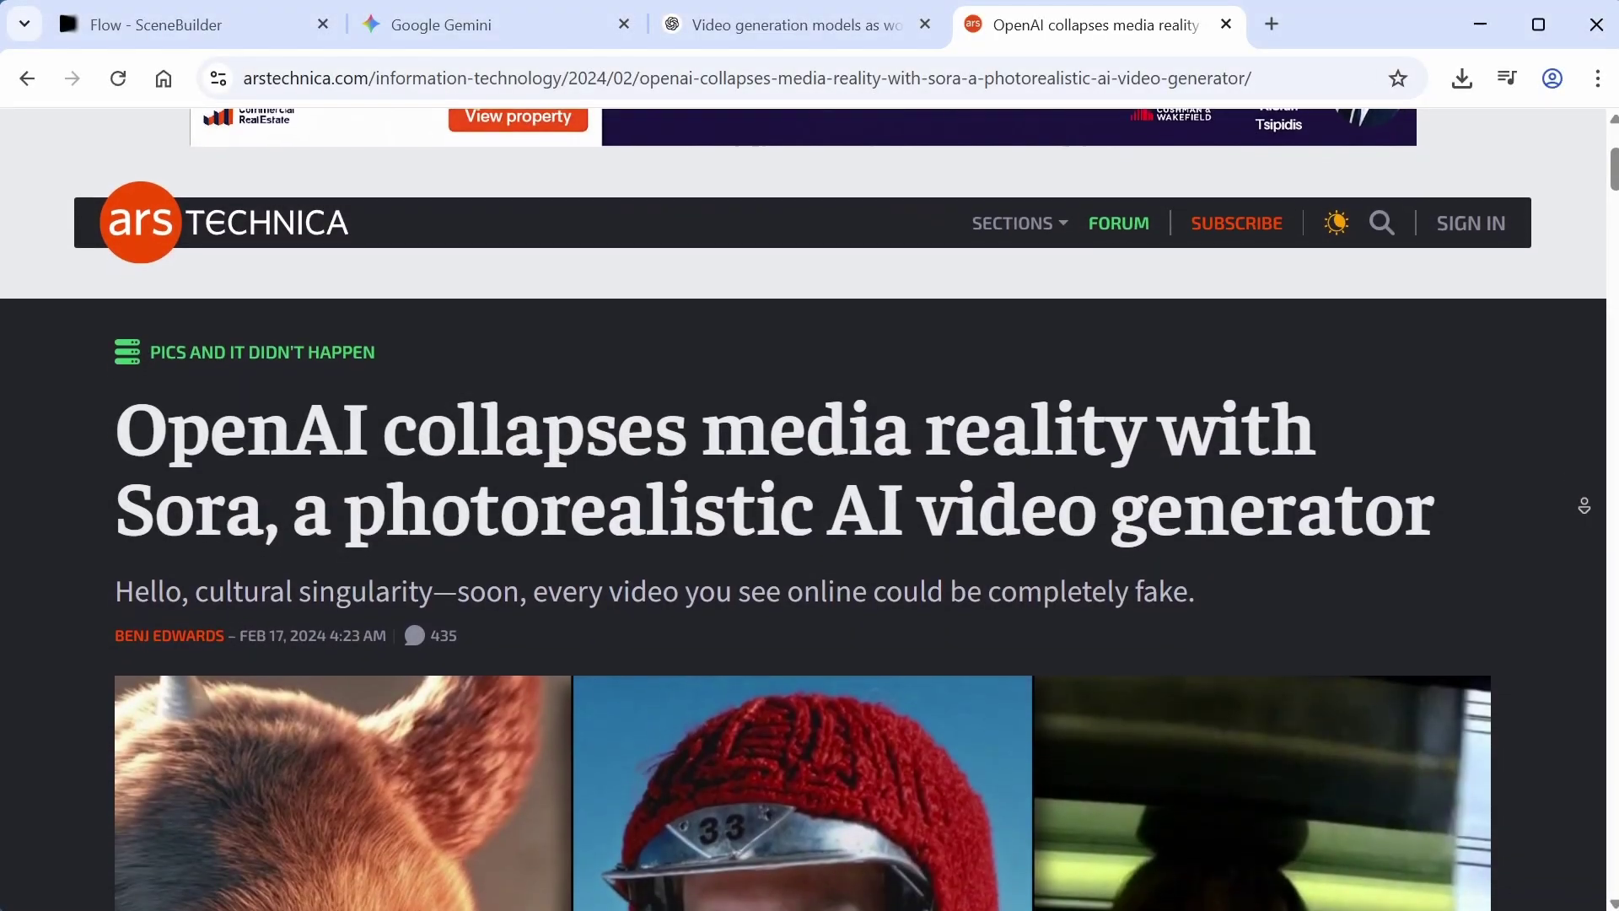
scroll(803, 506, "down", 3)
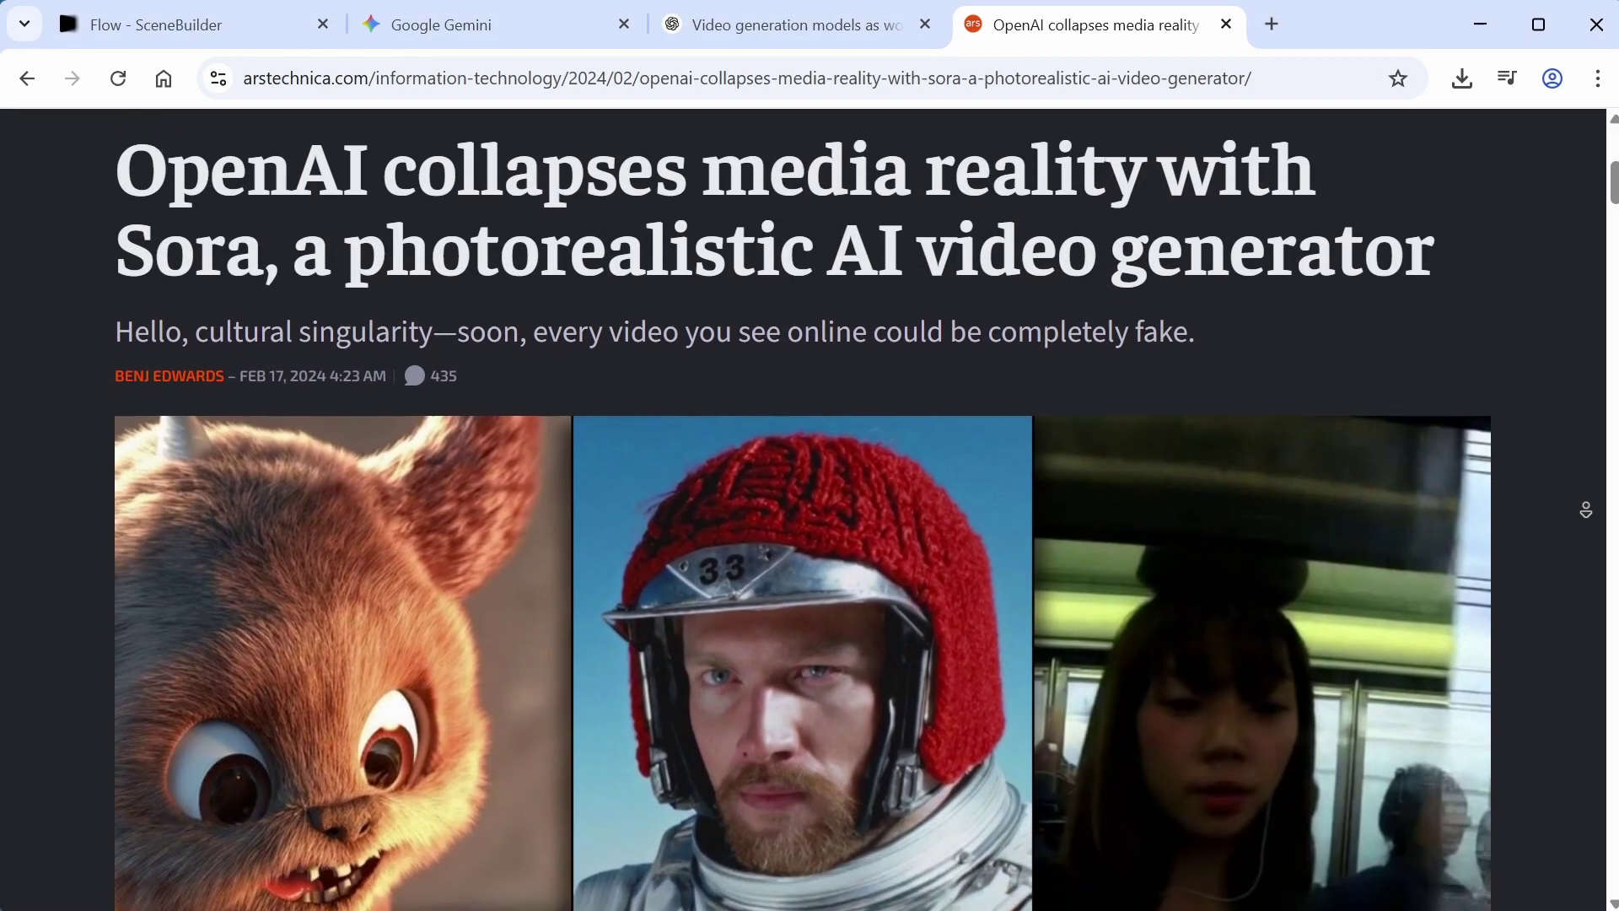
scroll(803, 506, "down", 3)
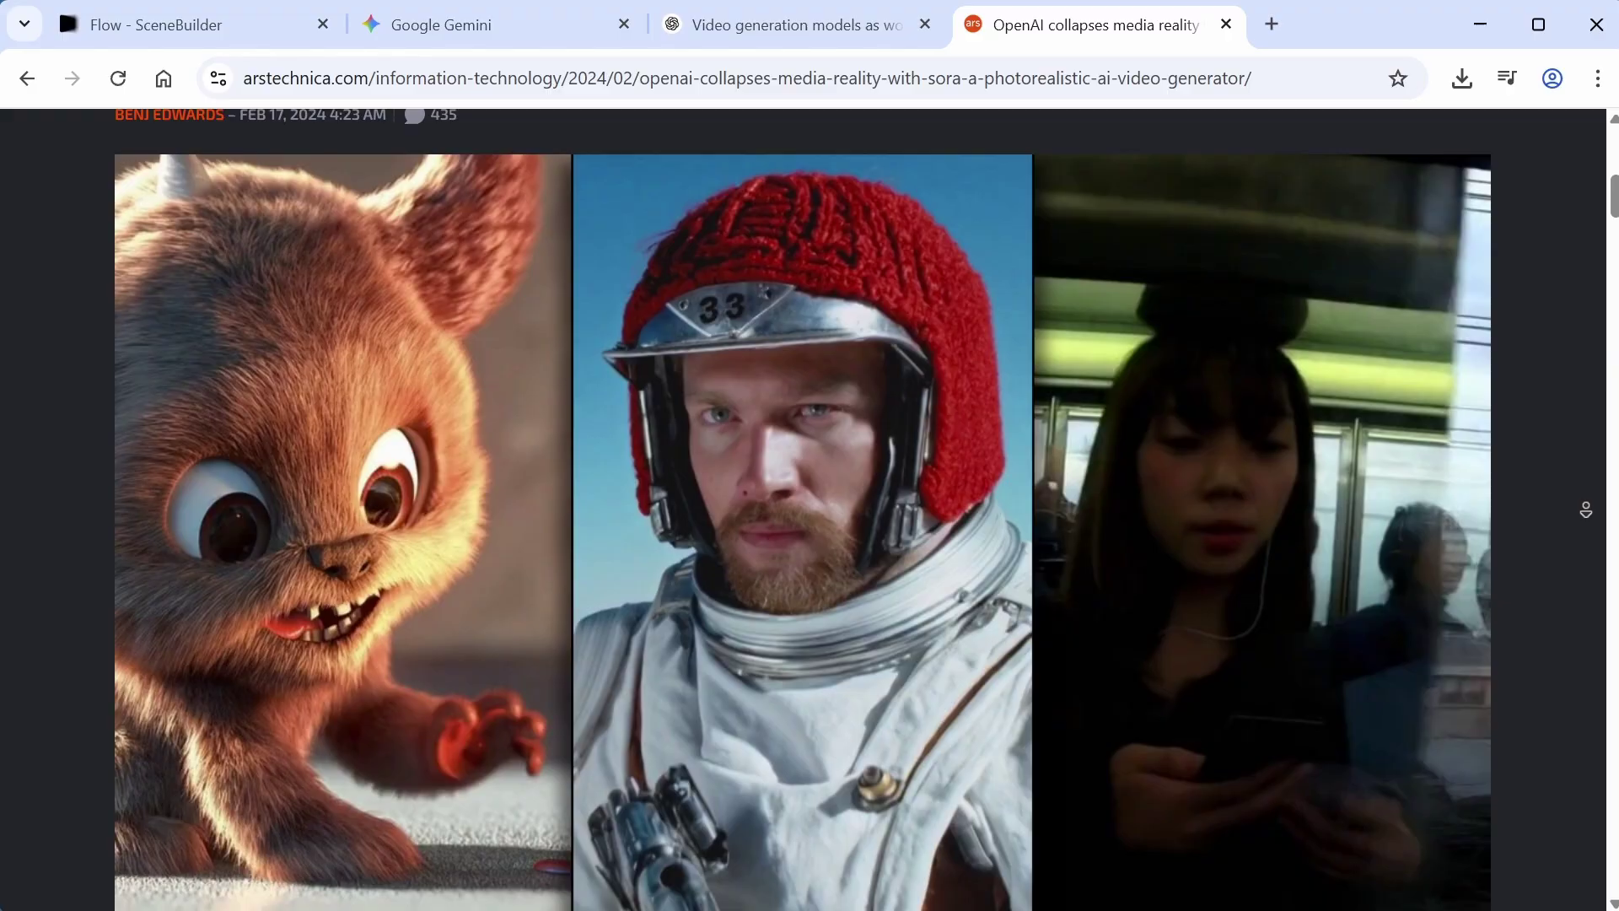
scroll(803, 506, "down", 3)
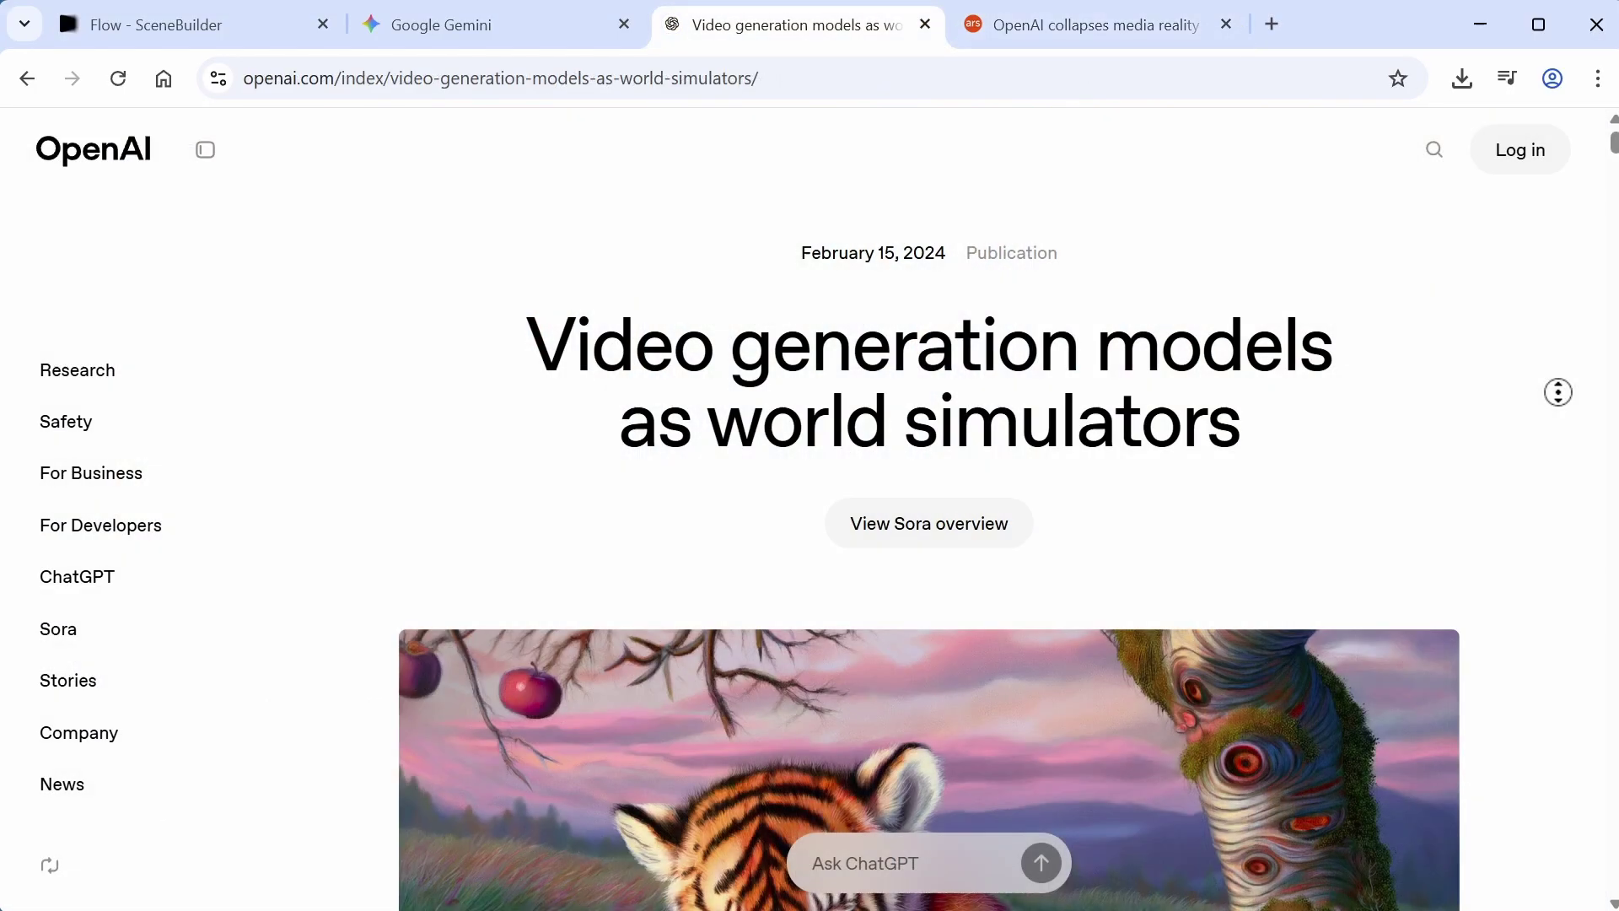
scroll(1565, 448, "down", 2)
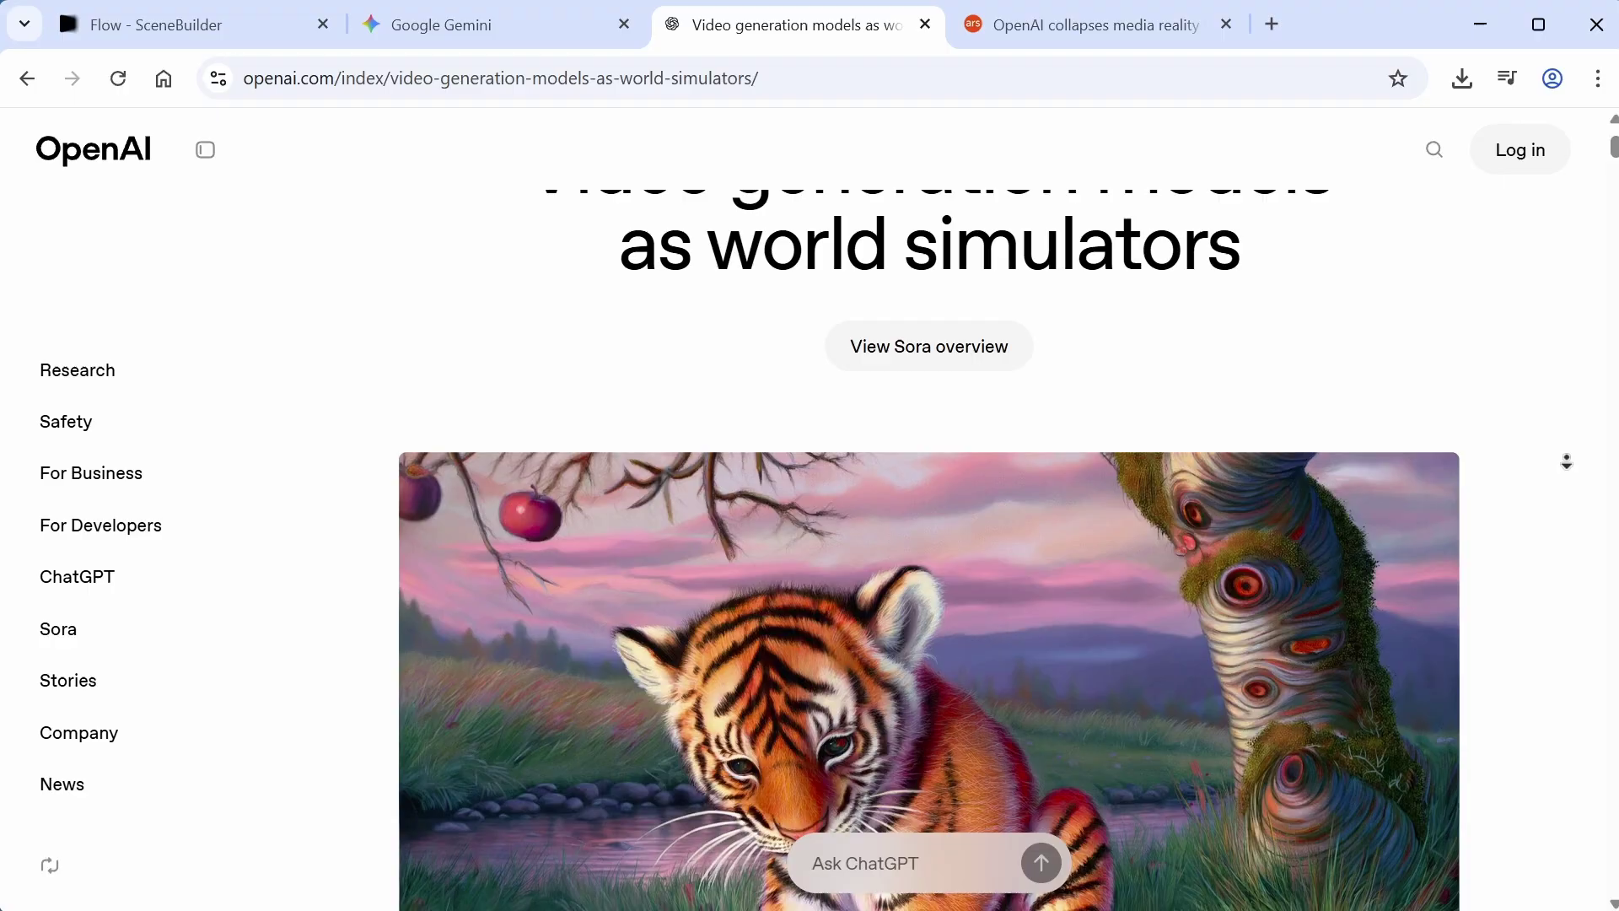
scroll(1566, 461, "down", 3)
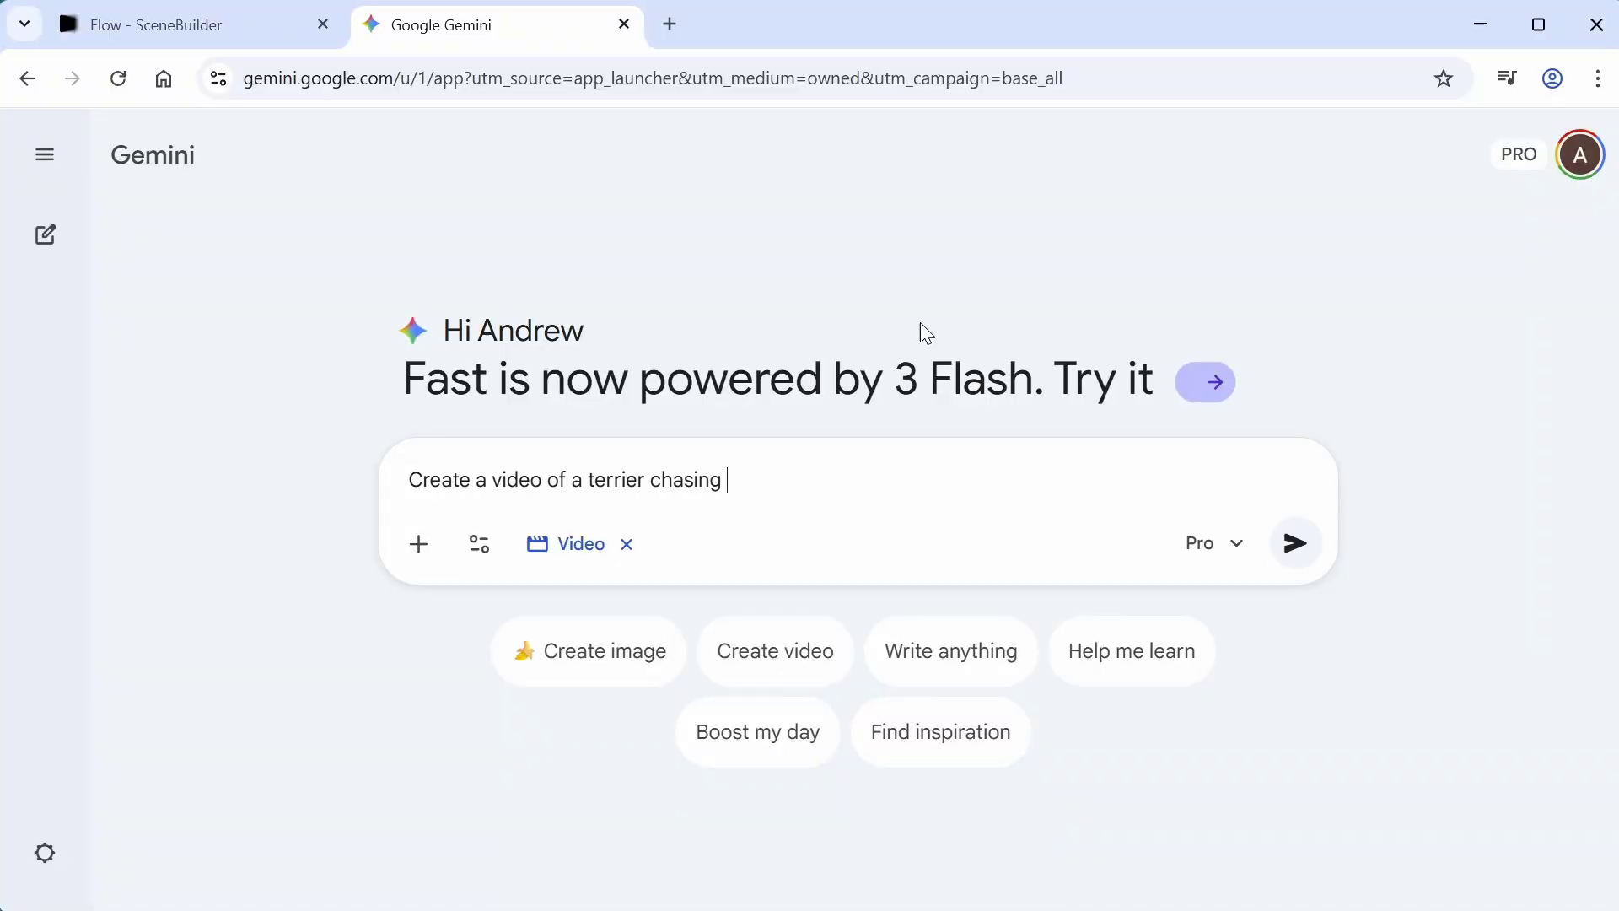
Continue typing the terrier-chasing video prompt in Gemini's Video mode prompt box
type("ugh")
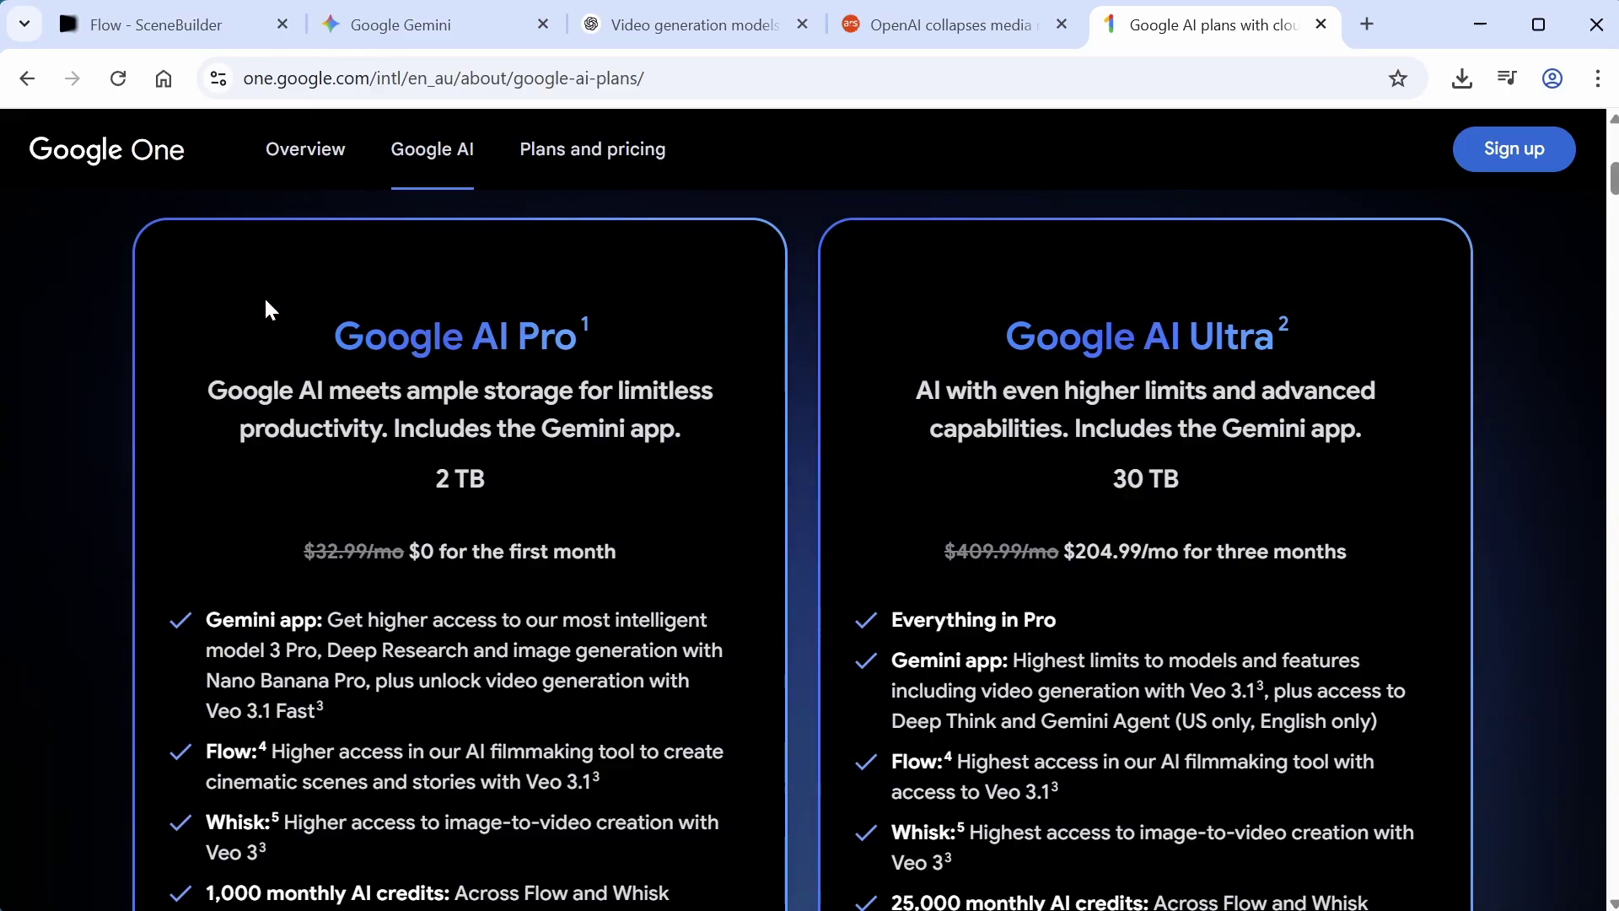
Highlight the Google AI Pro card's title, description, 2 TB storage and first-month price
left_click_drag(265, 312, 697, 582)
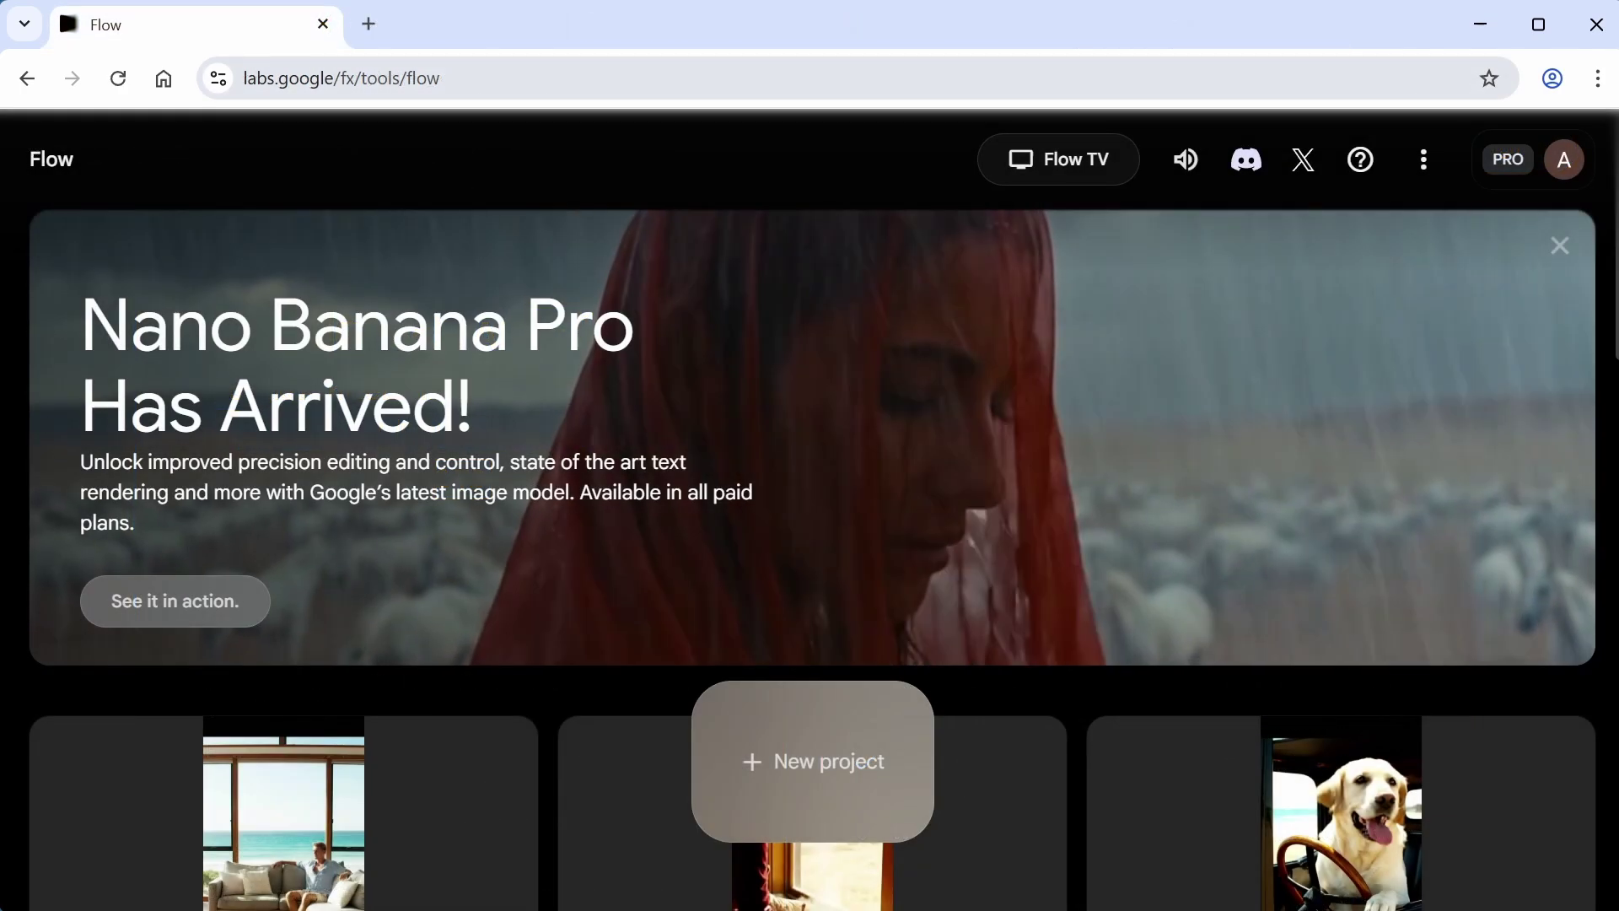
Create a new Flow project, which opens as 'Dec 22 - 09:58' using Veo 3.1 - Fast
left_click(689, 58)
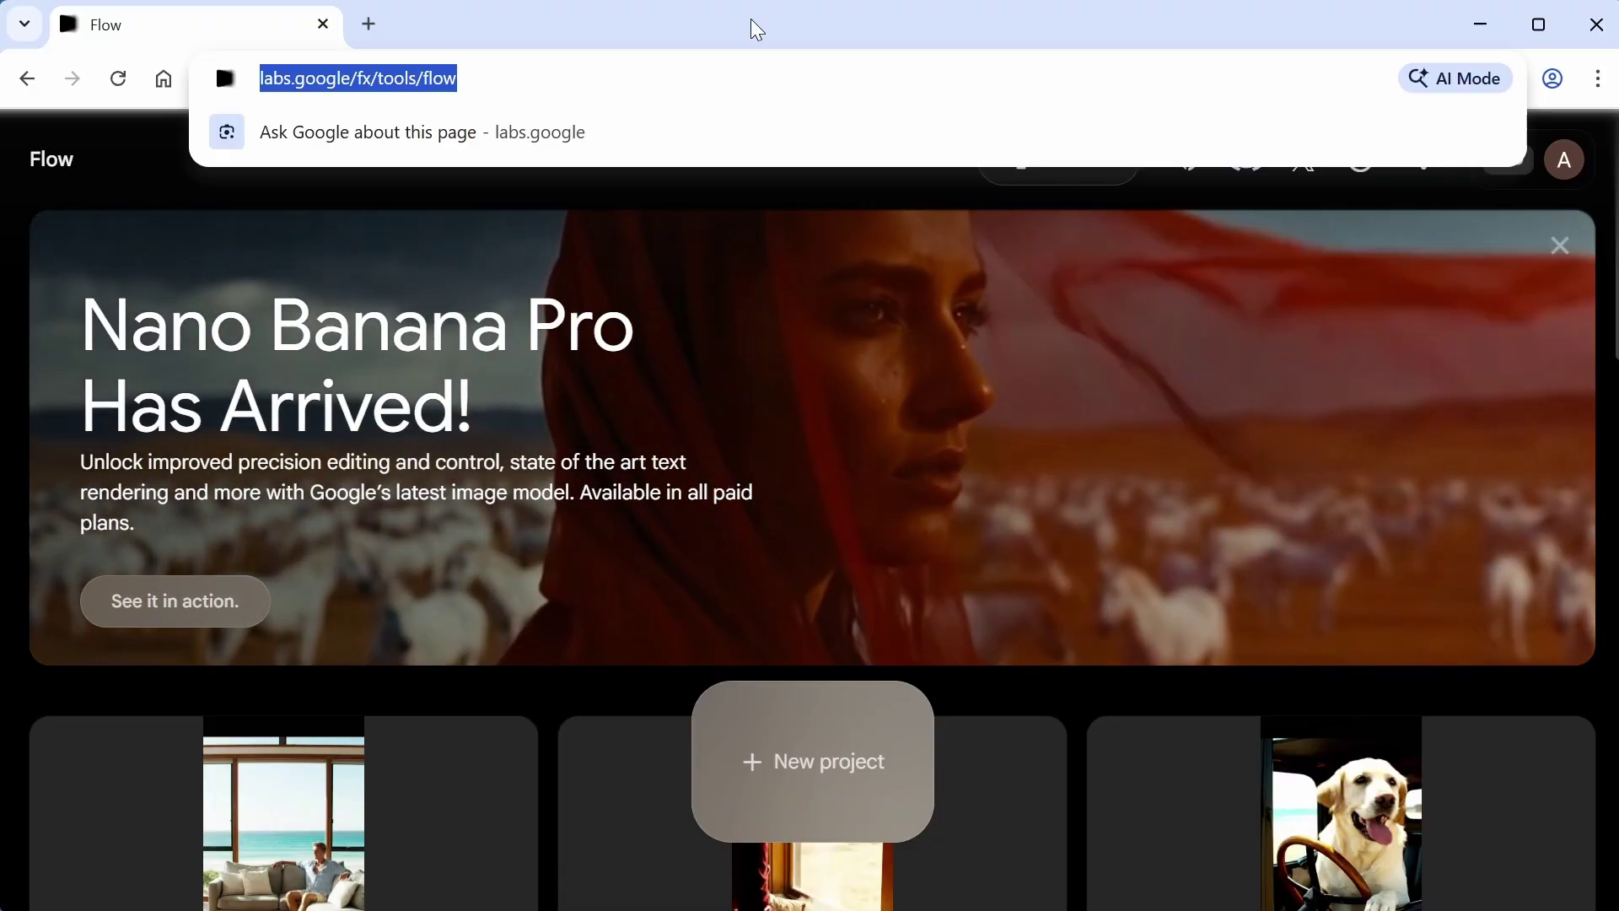
left_click(816, 169)
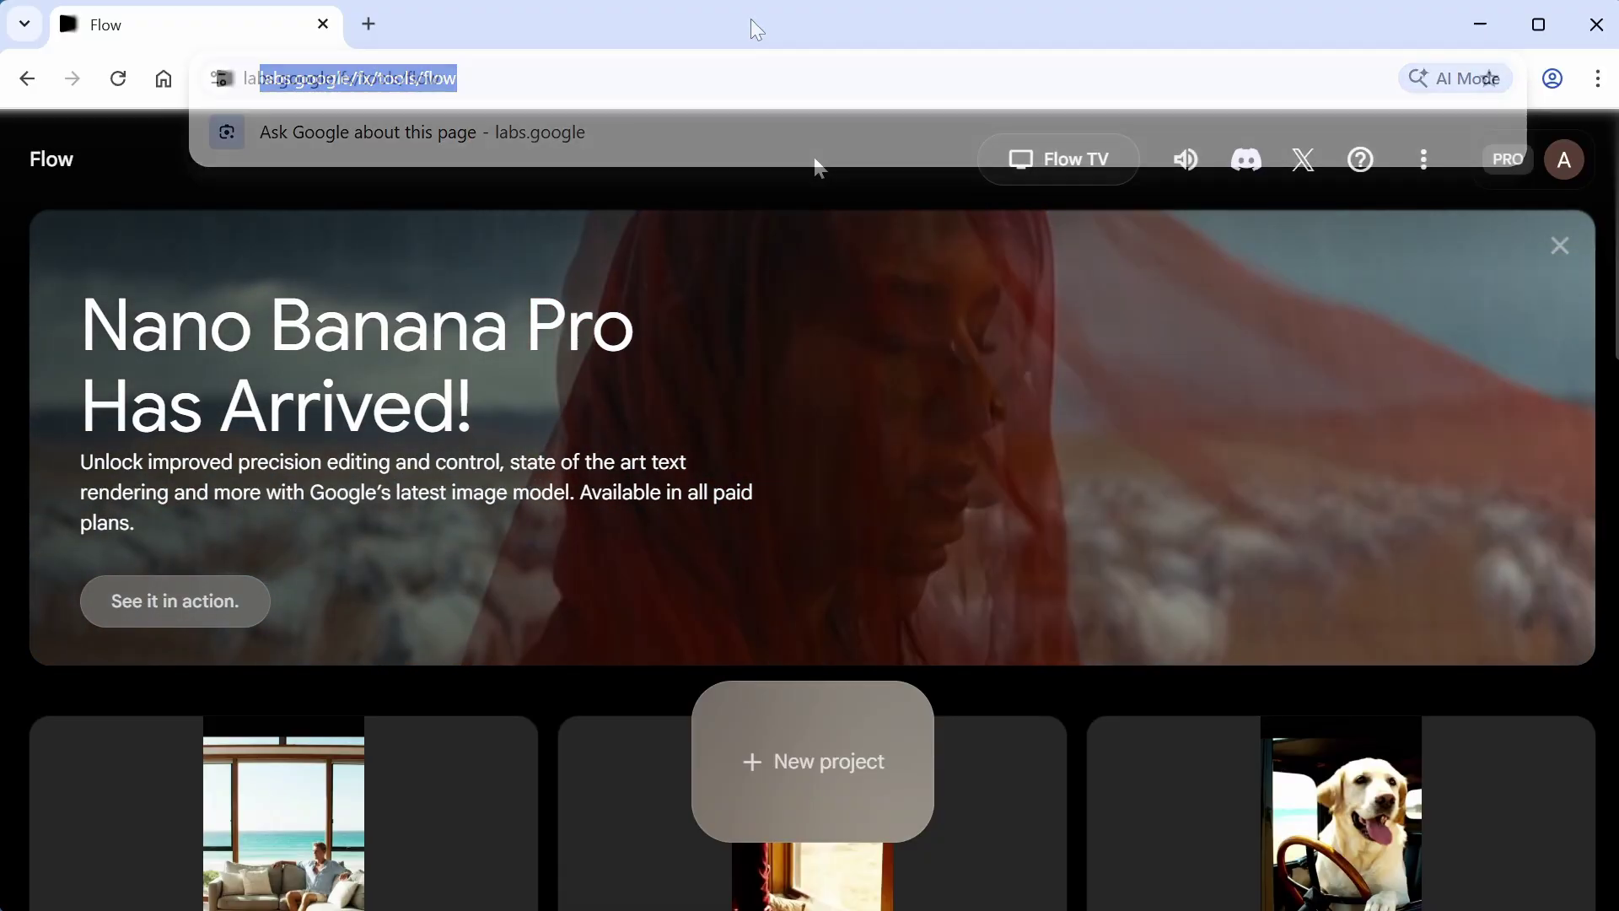
scroll(838, 226, "down", 1)
scroll(841, 231, "down", 5)
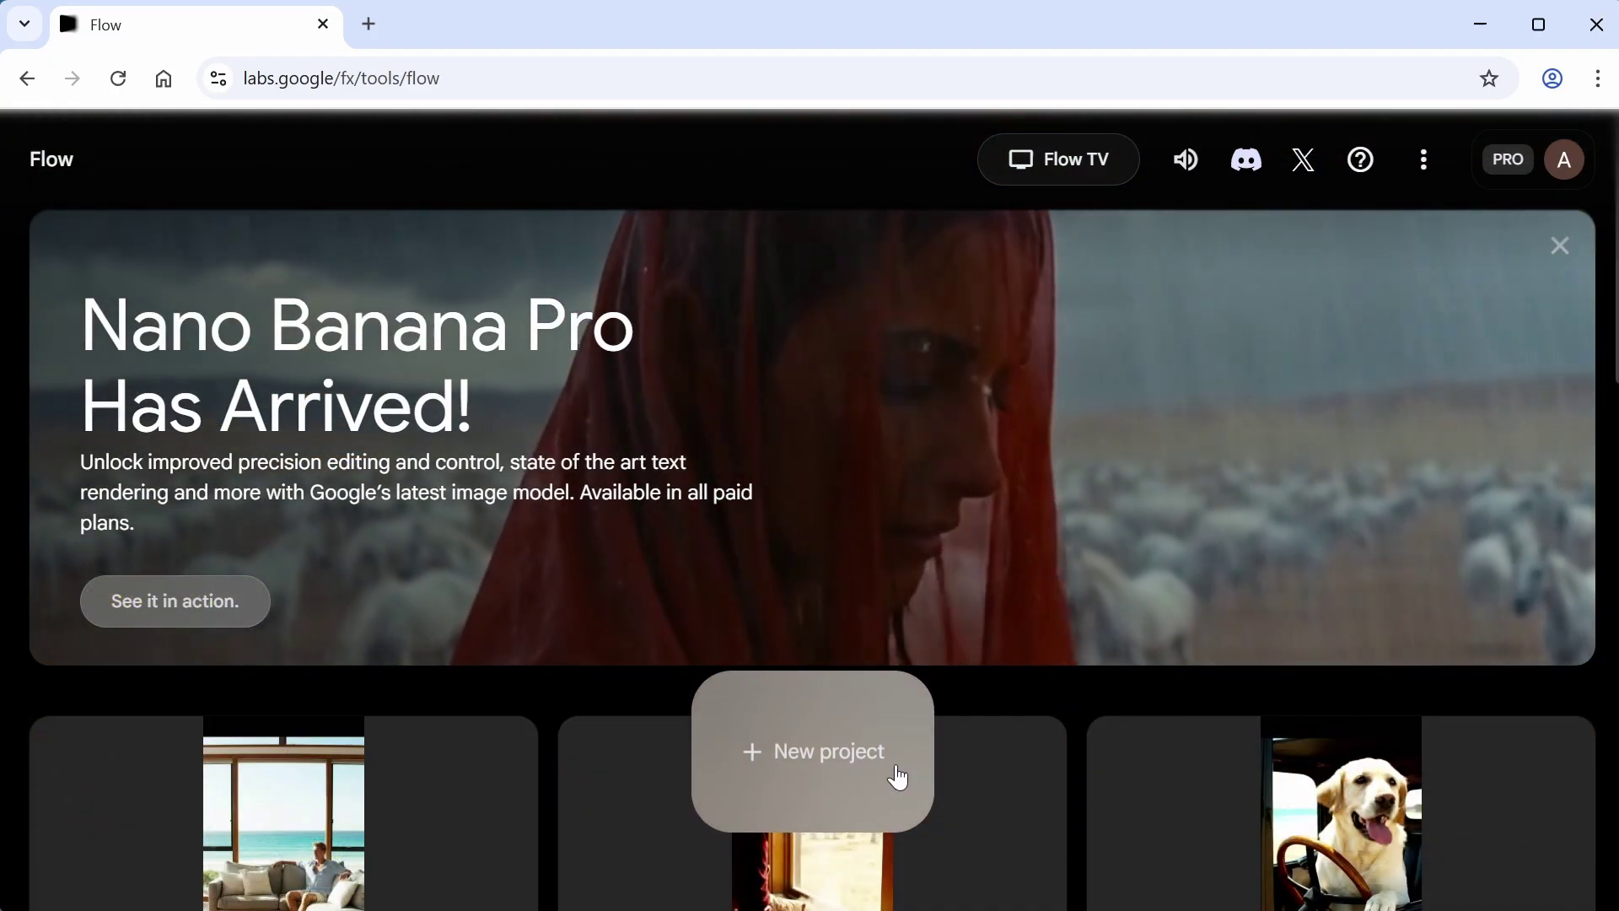
left_click(896, 773)
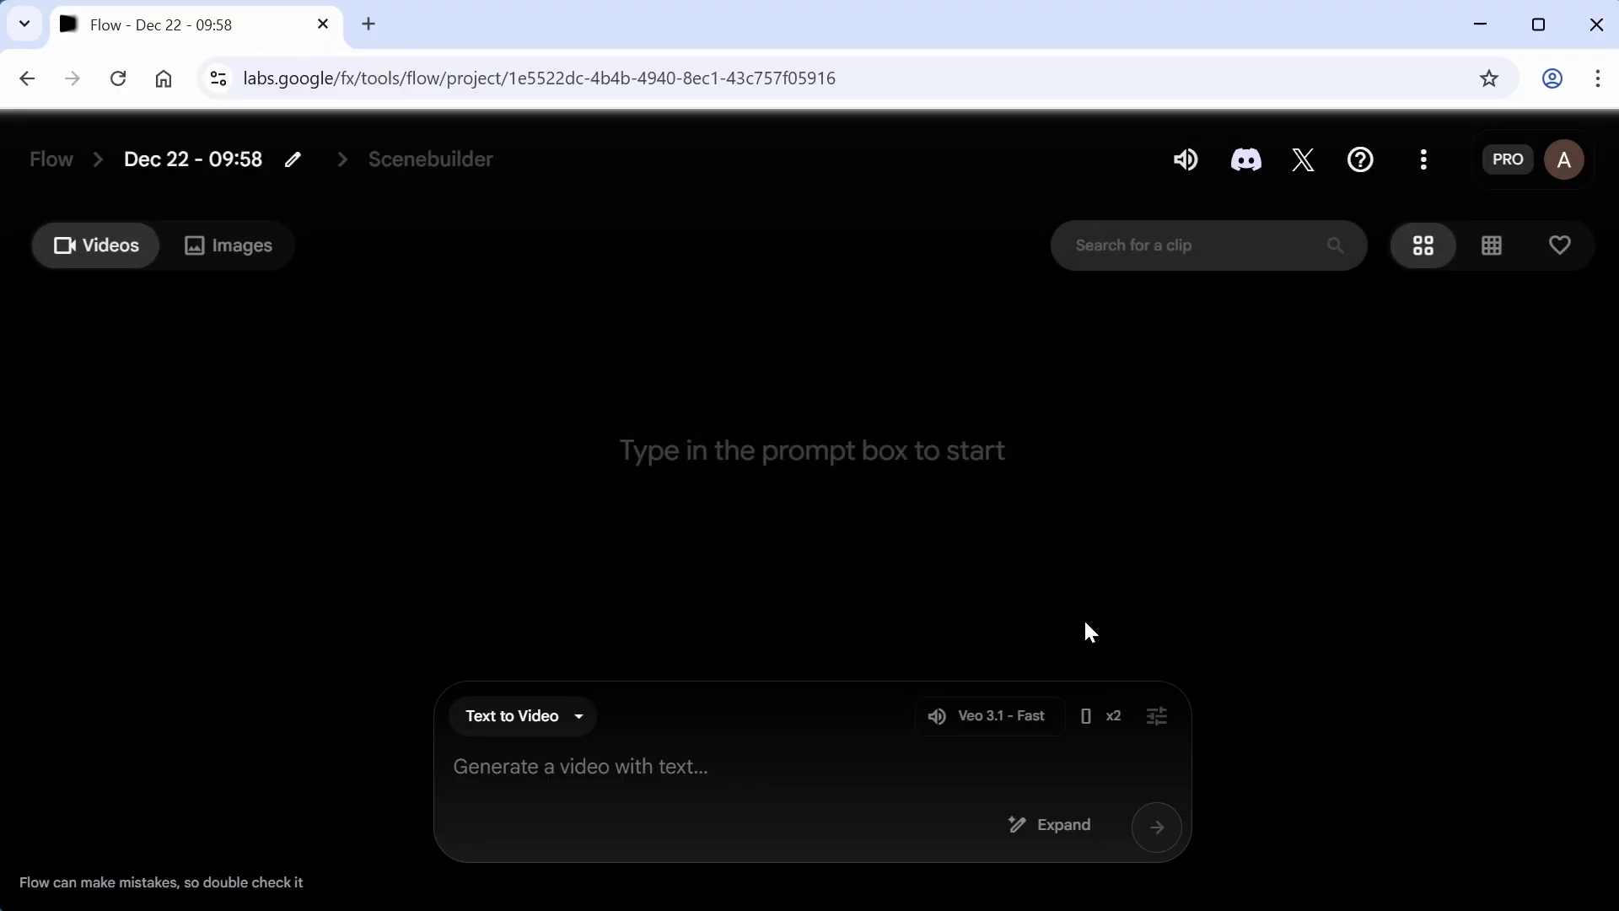
Set video generation to Portrait (9:16) with 1 output per prompt, costing 20 credits
left_click(1005, 722)
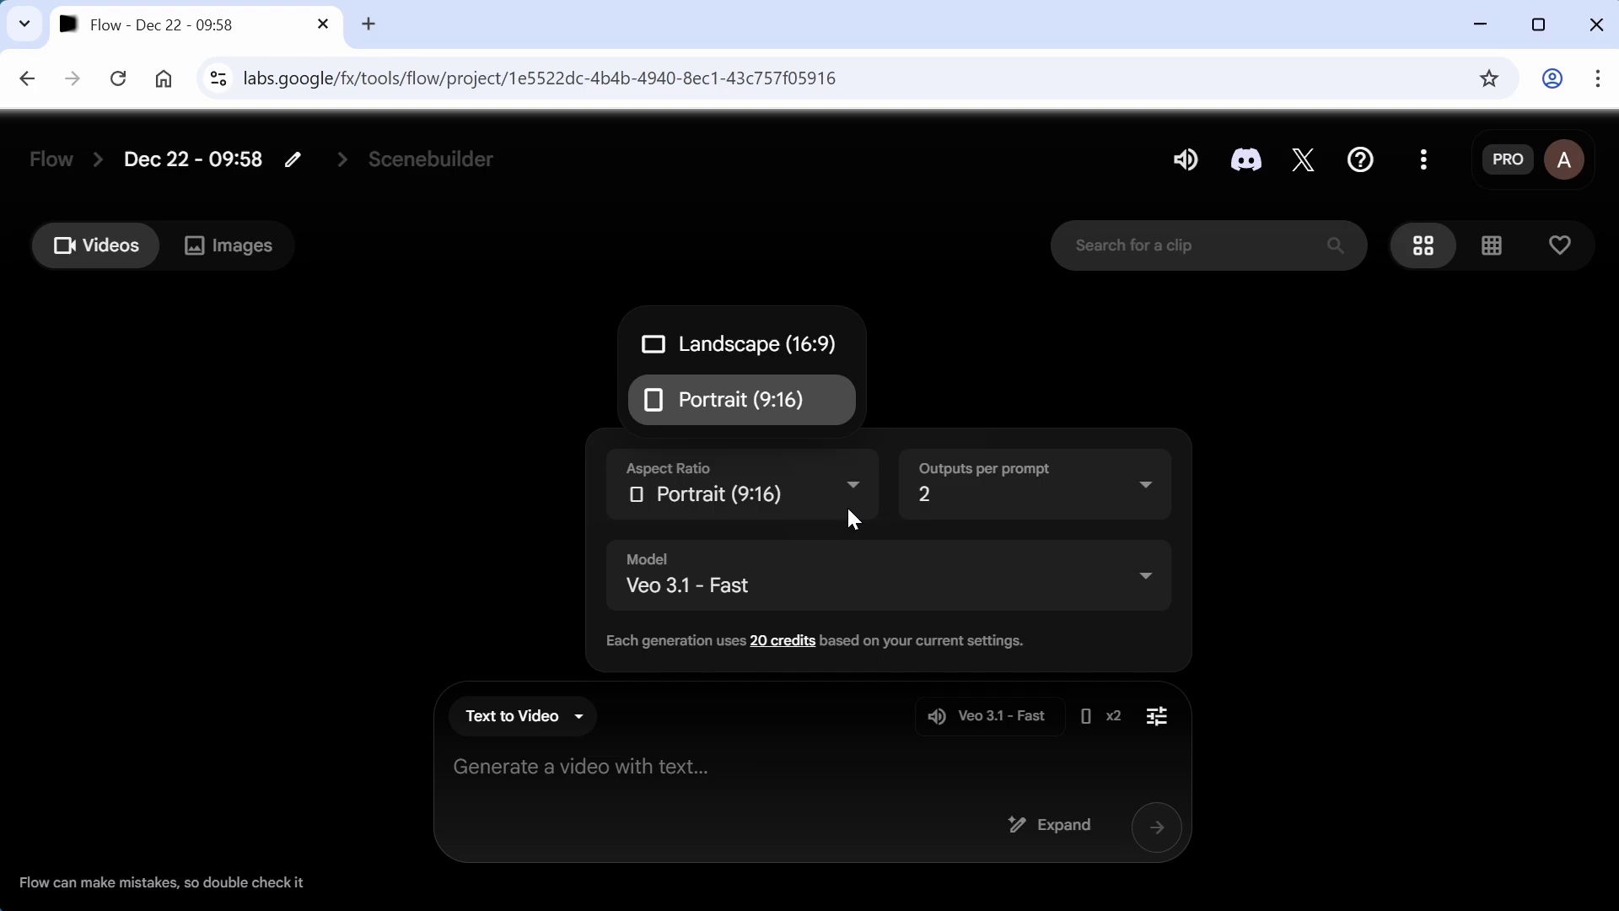
left_click(1054, 506)
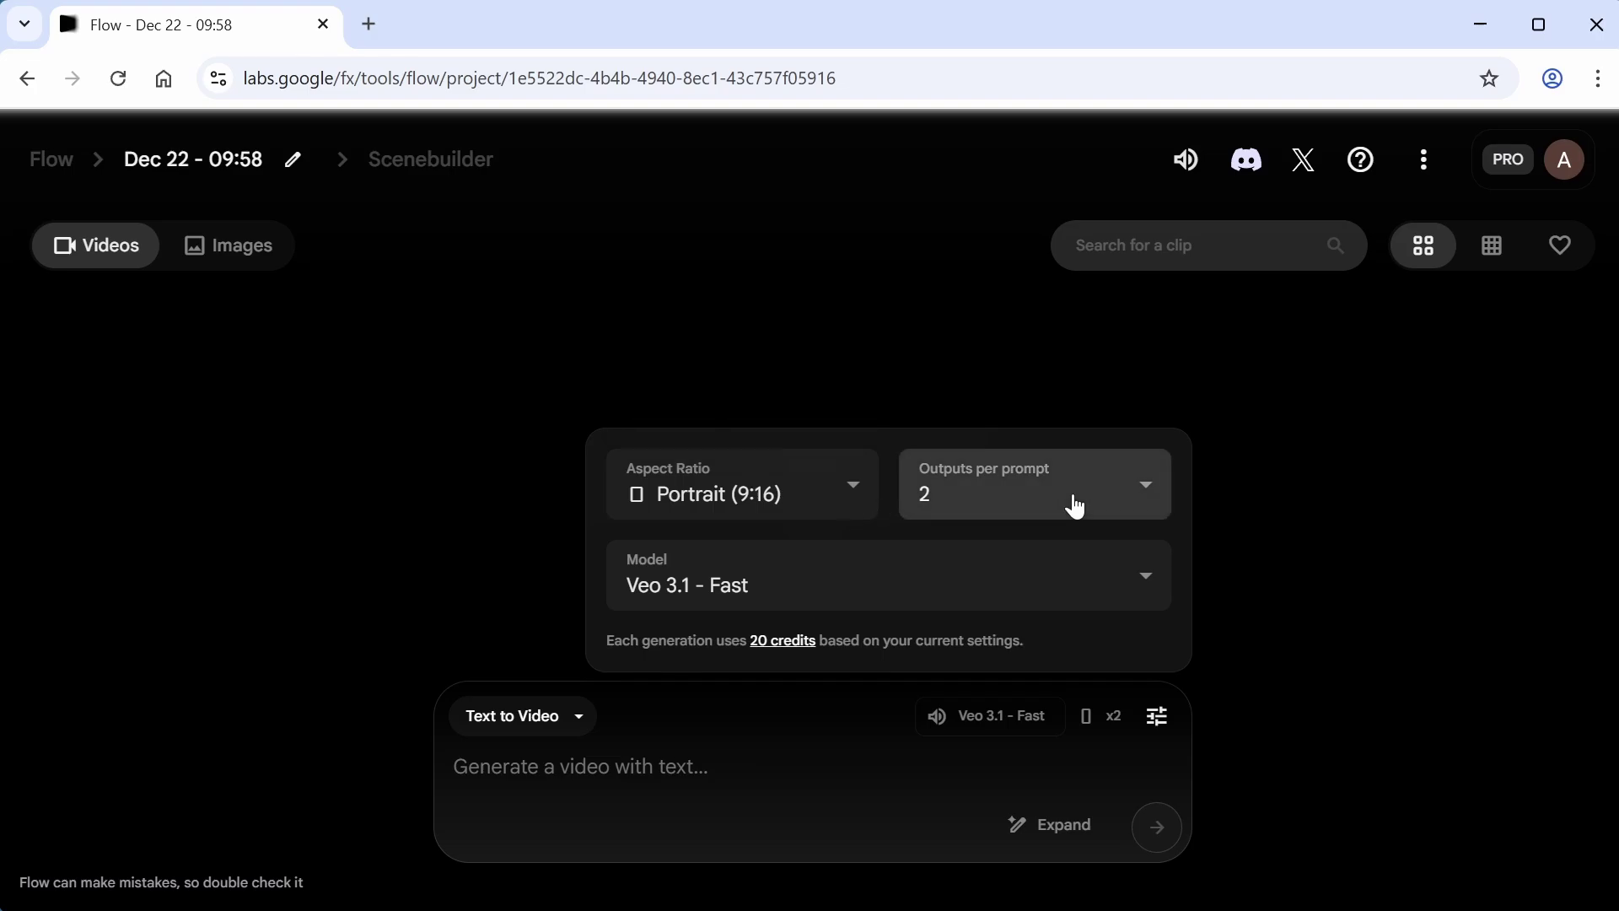
left_click(1076, 506)
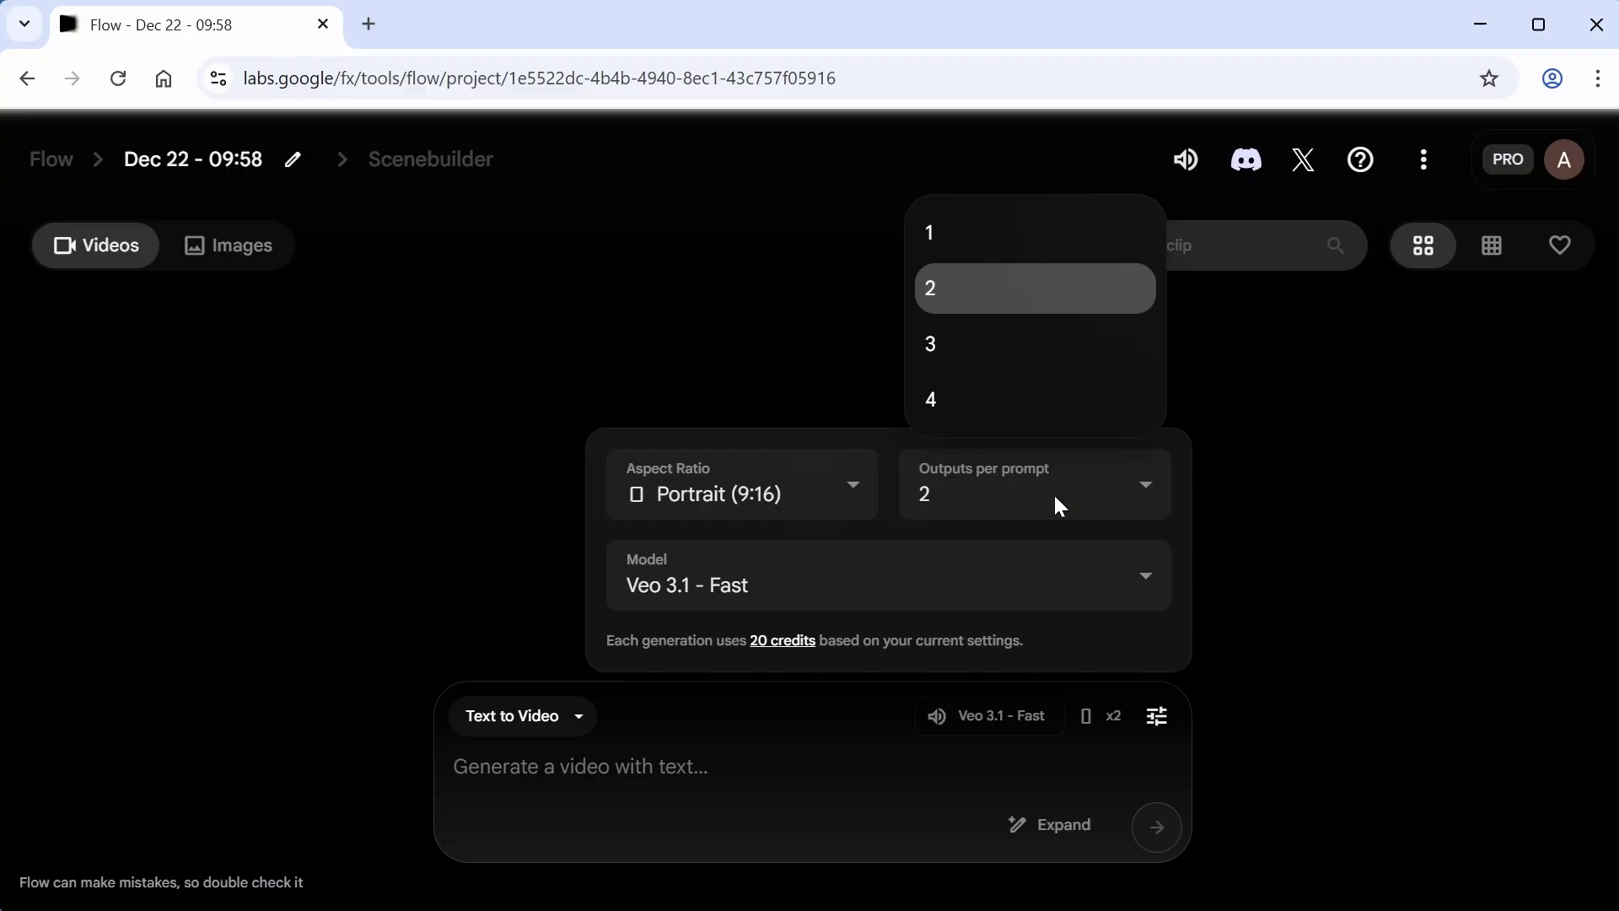
left_click(1027, 256)
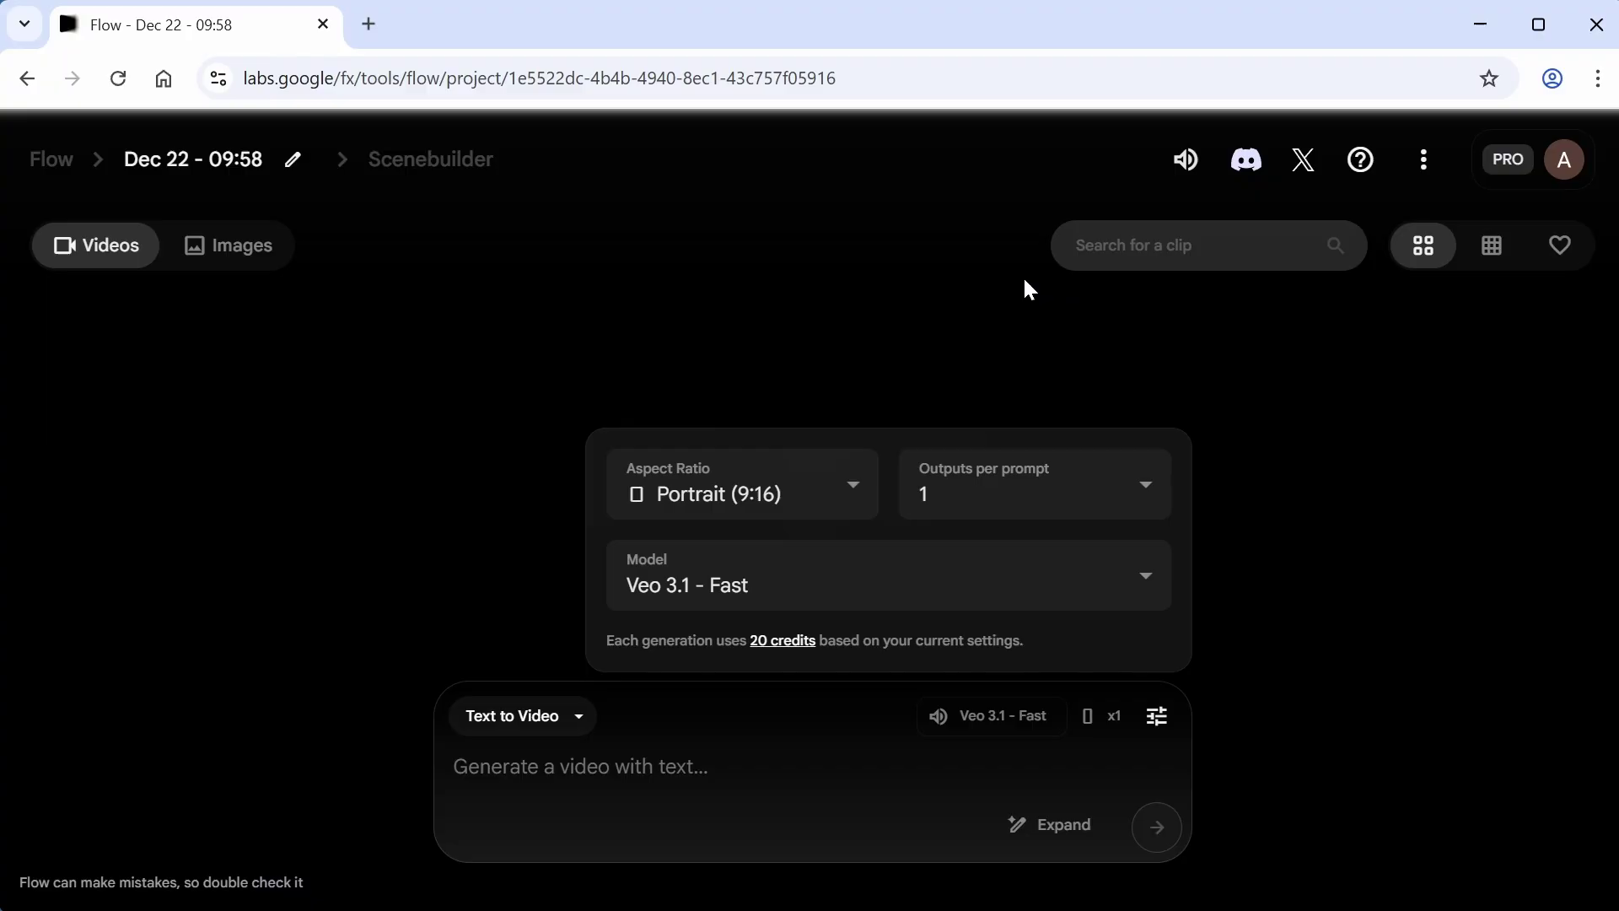
Generate a clip from the prompt 'A terrier dog is trying to chase a dog bone in a meadow…'
type("A terrie")
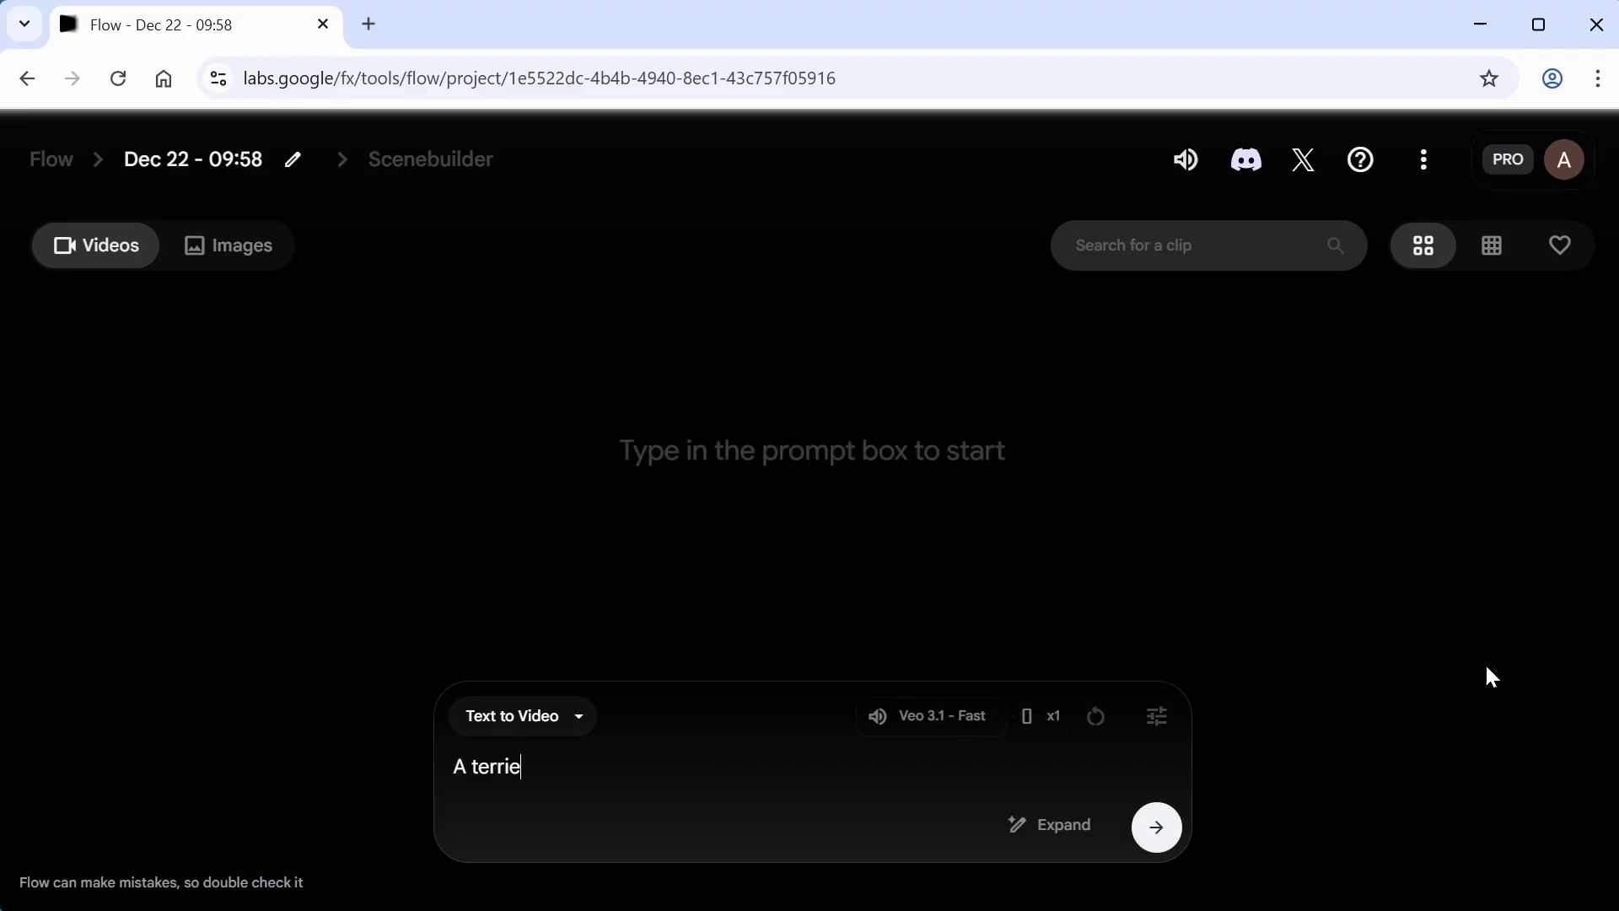
type("r dog is trying to chase a dog bone in a meadow. It keeps popping ")
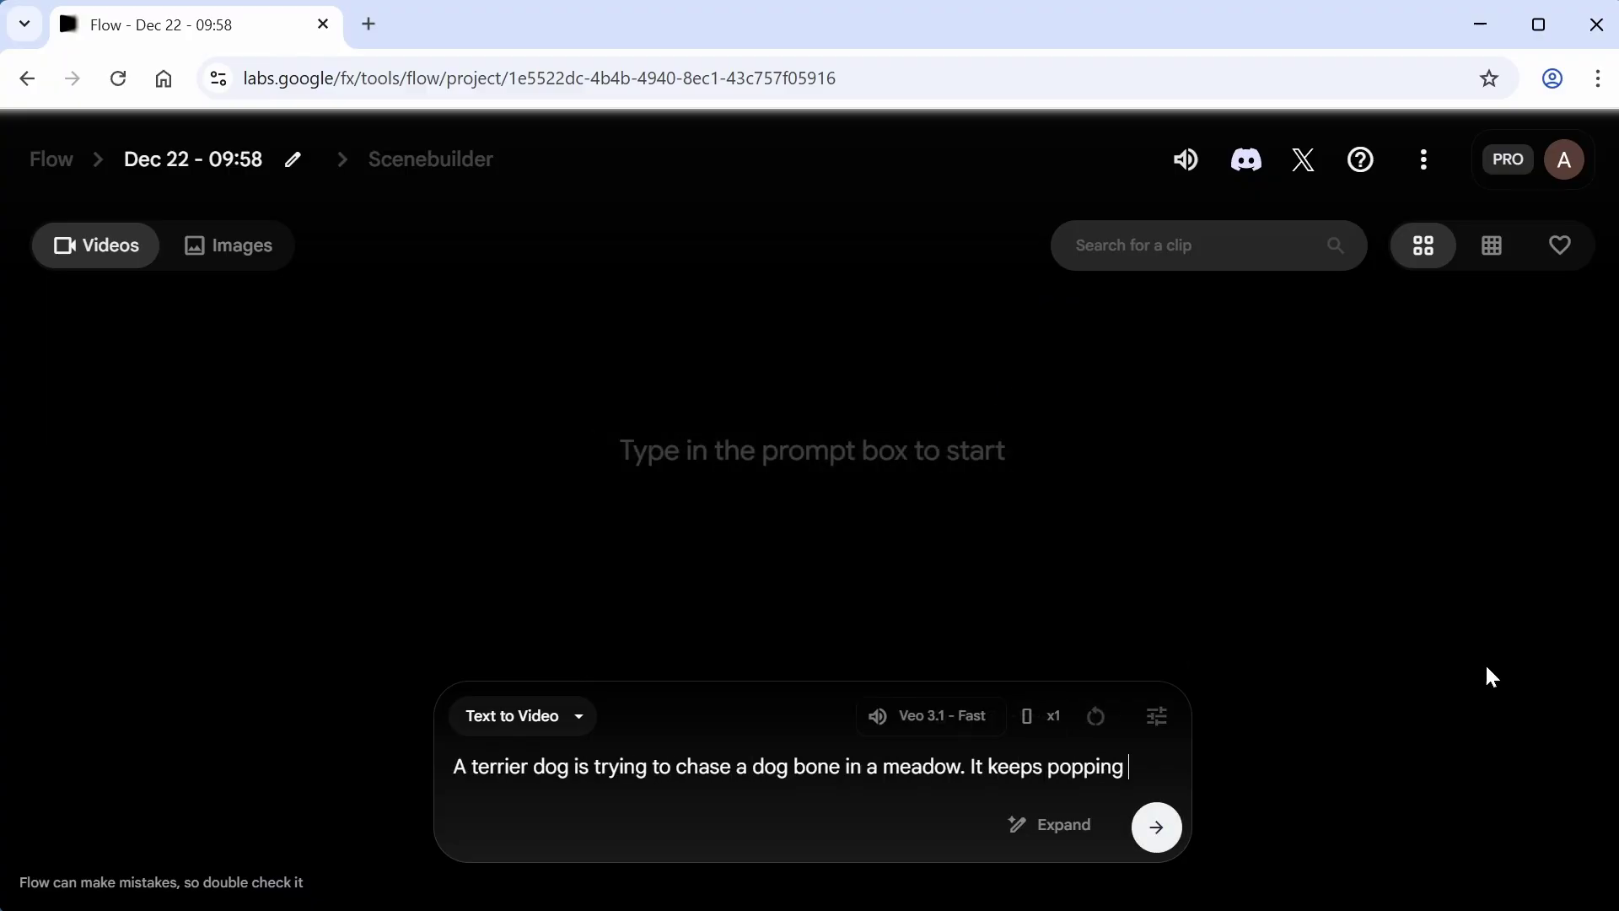
type("up out of the grass, like a game of whack-a-mole, and the dog is running around trying to catch it.")
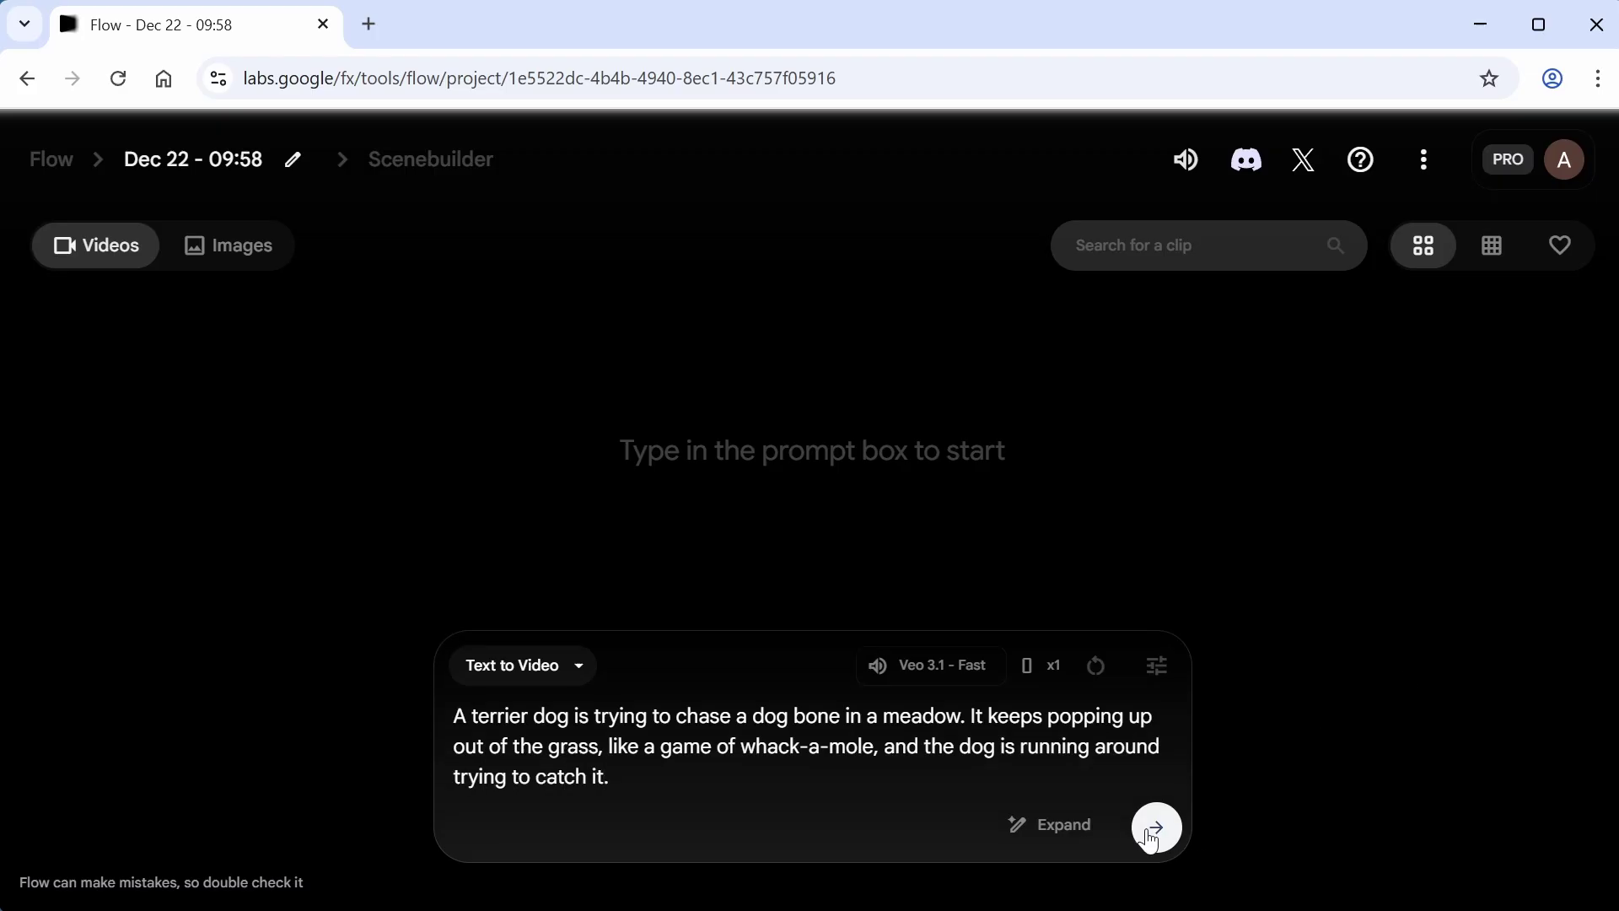
left_click(1152, 837)
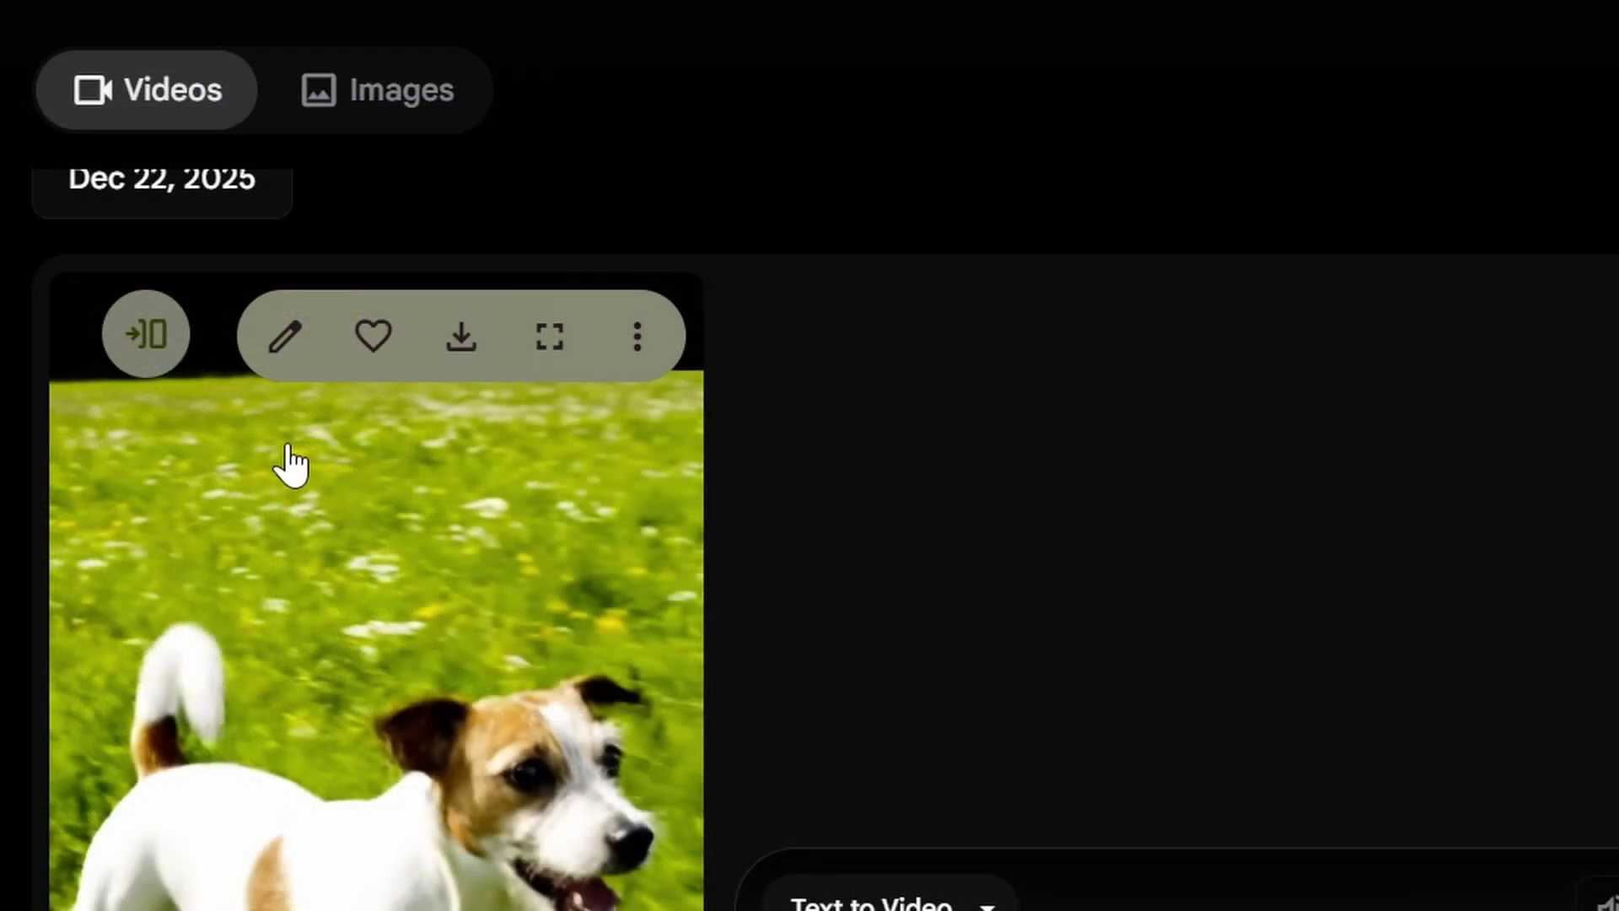
Add the terrier clip to Scenebuilder as an 8-second shot and play it, pausing near six seconds
left_click(152, 346)
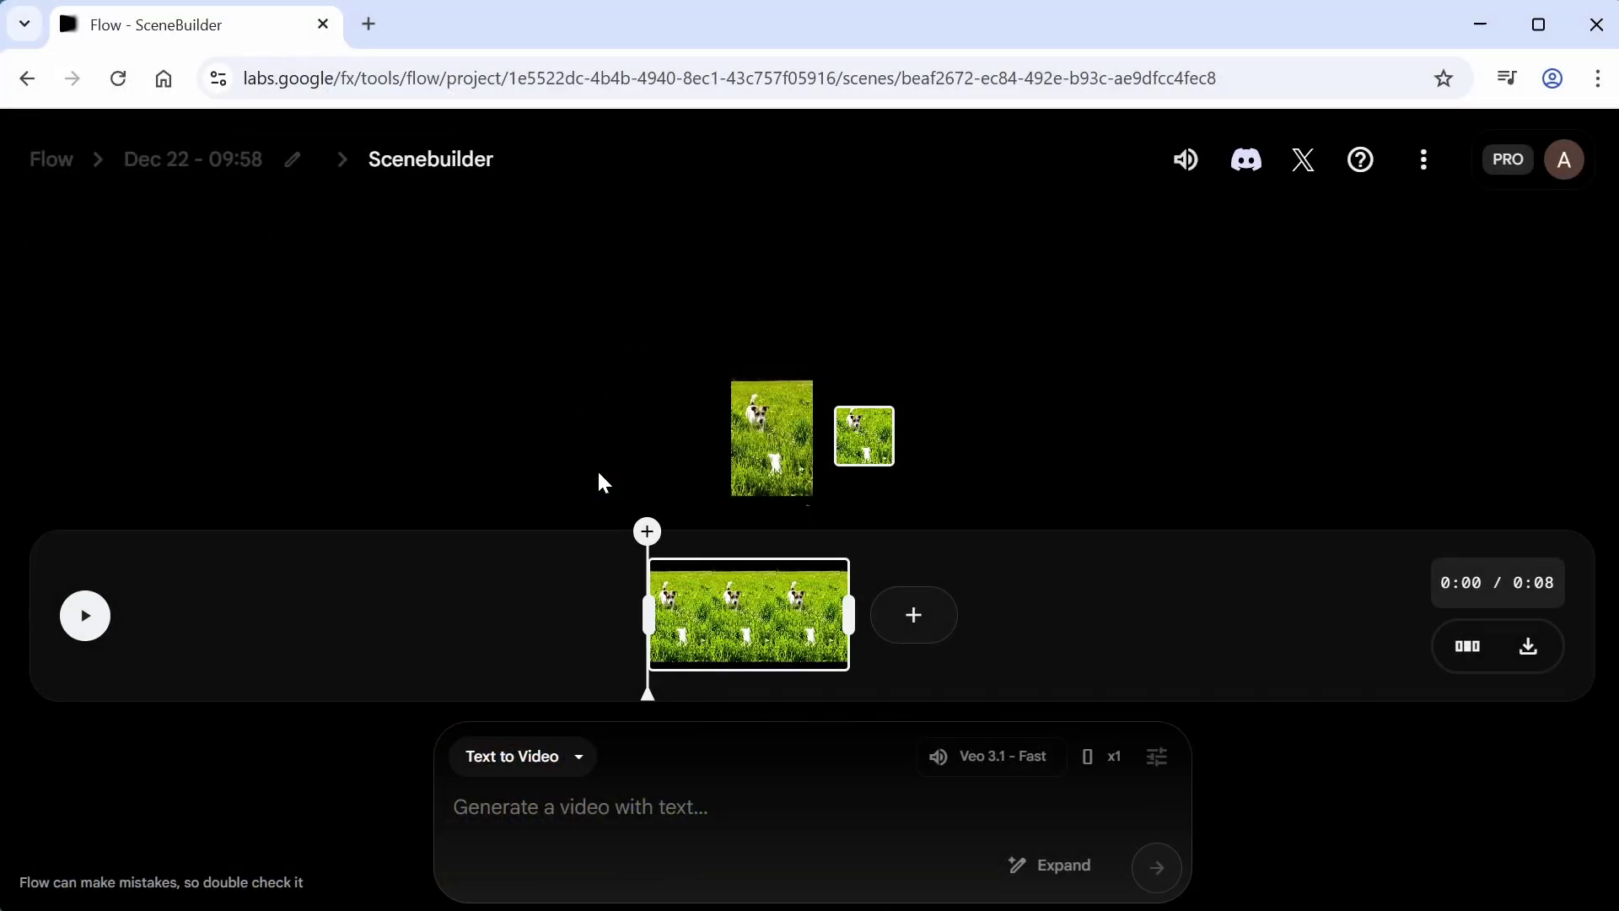
left_click(92, 619)
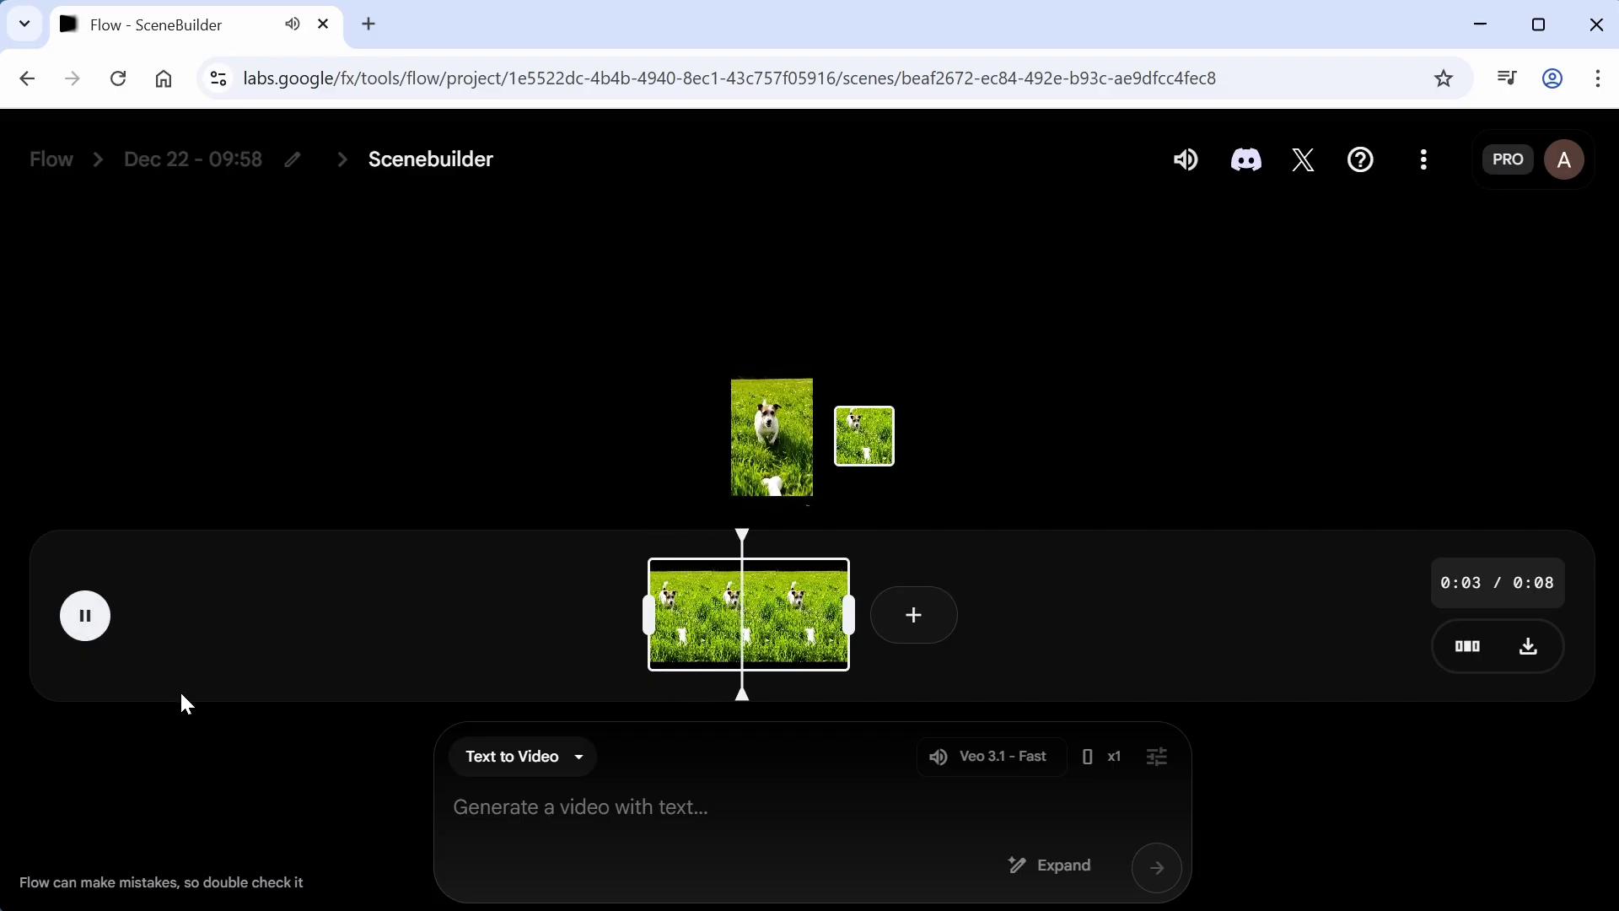
left_click(82, 615)
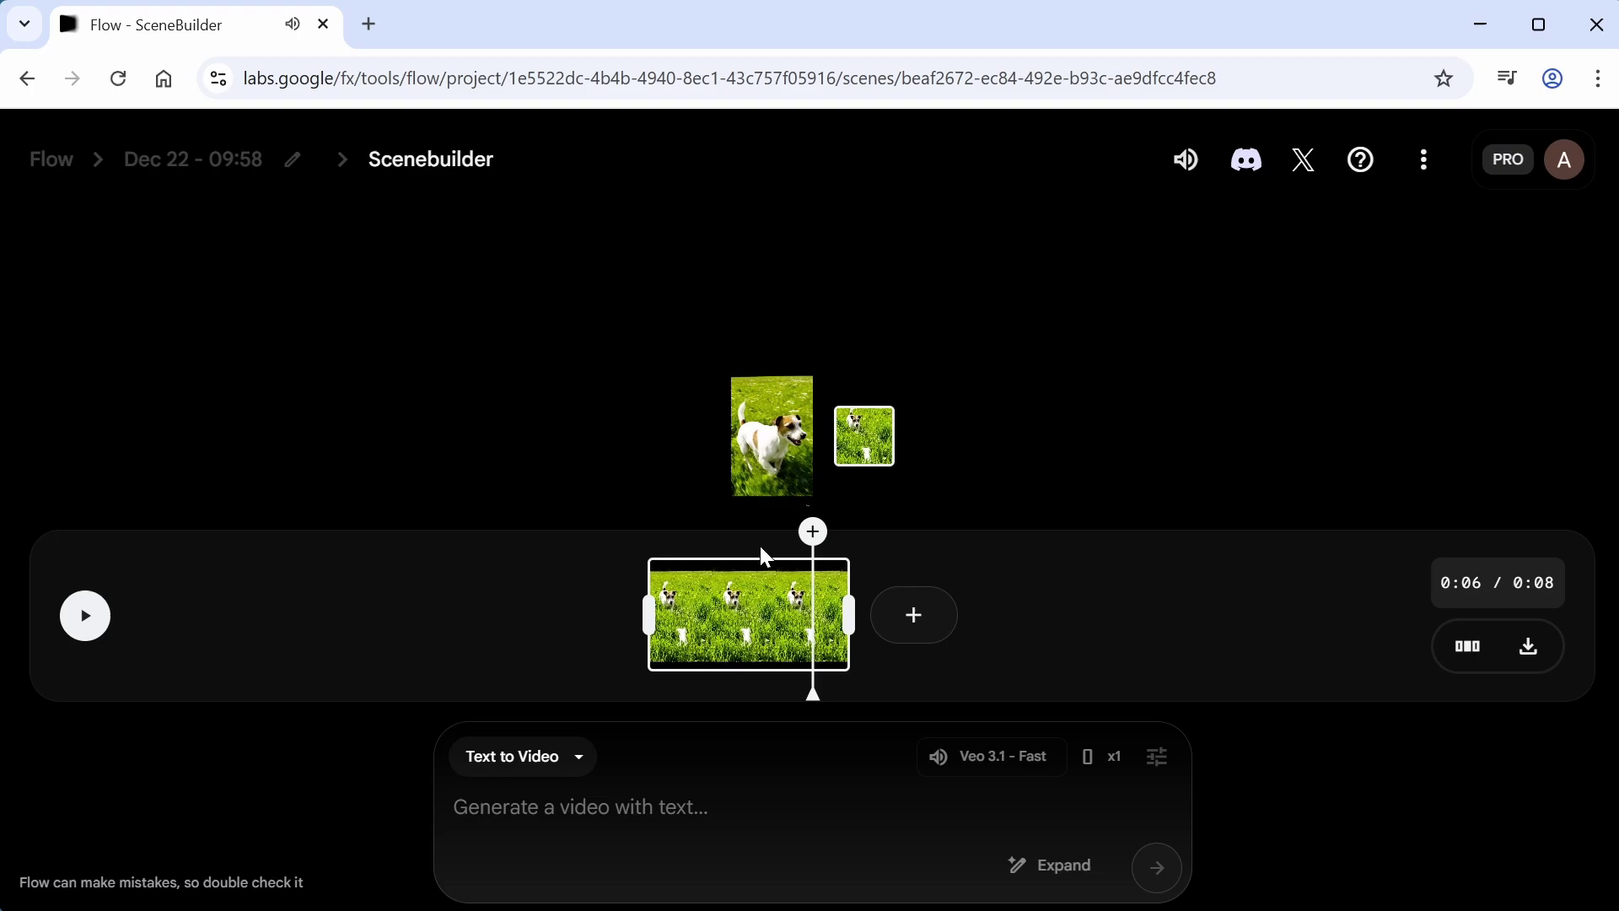
left_click(940, 622)
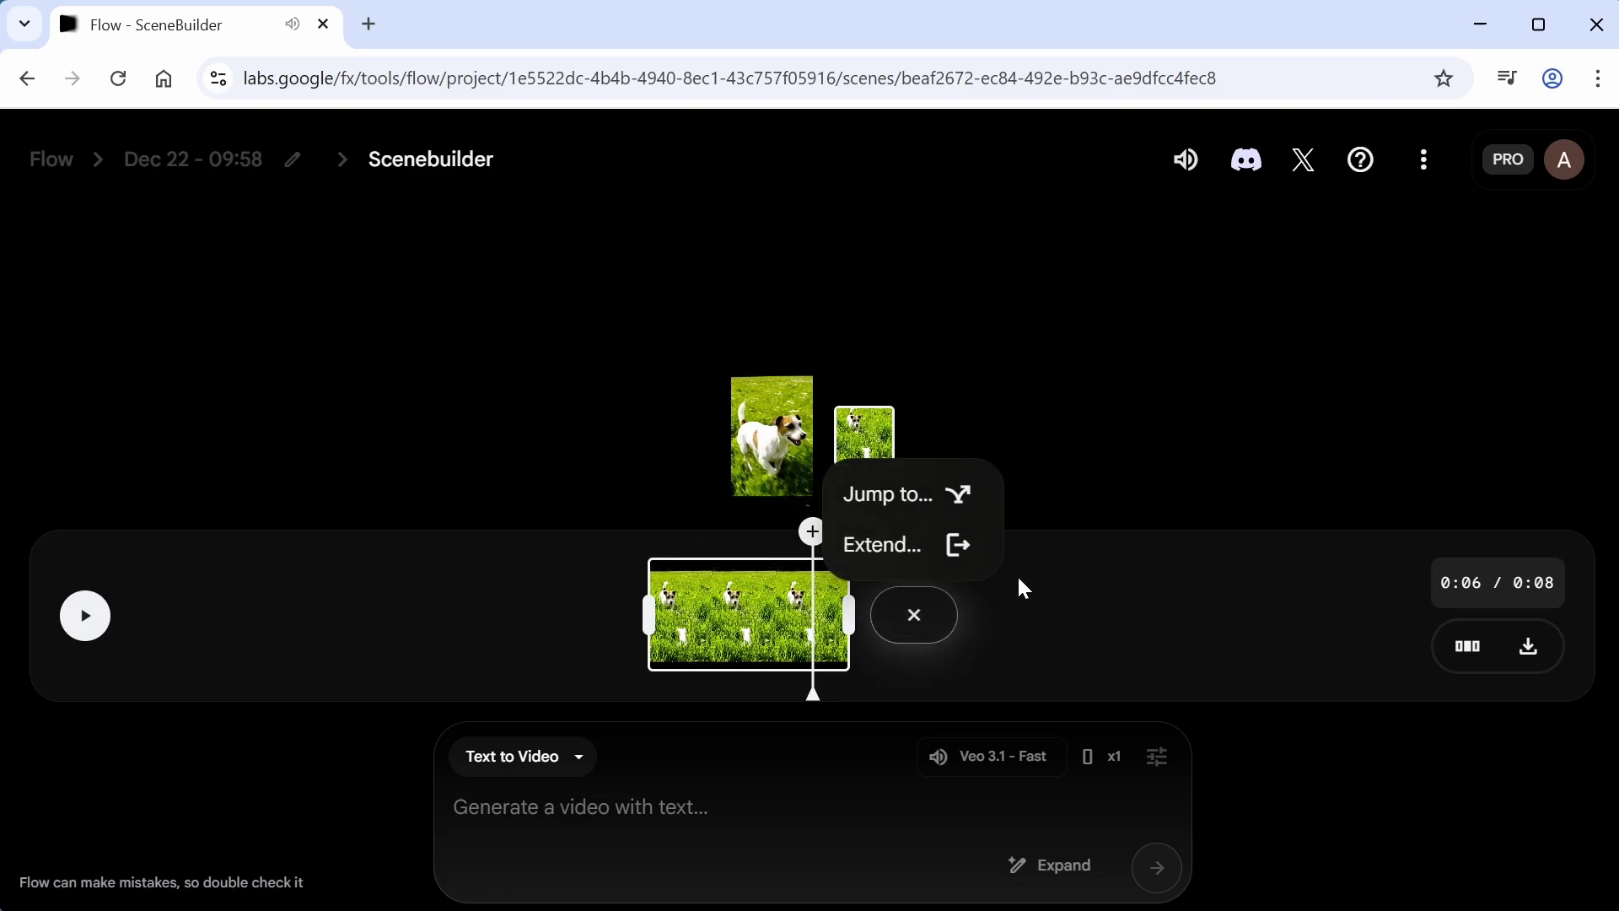
left_click(951, 499)
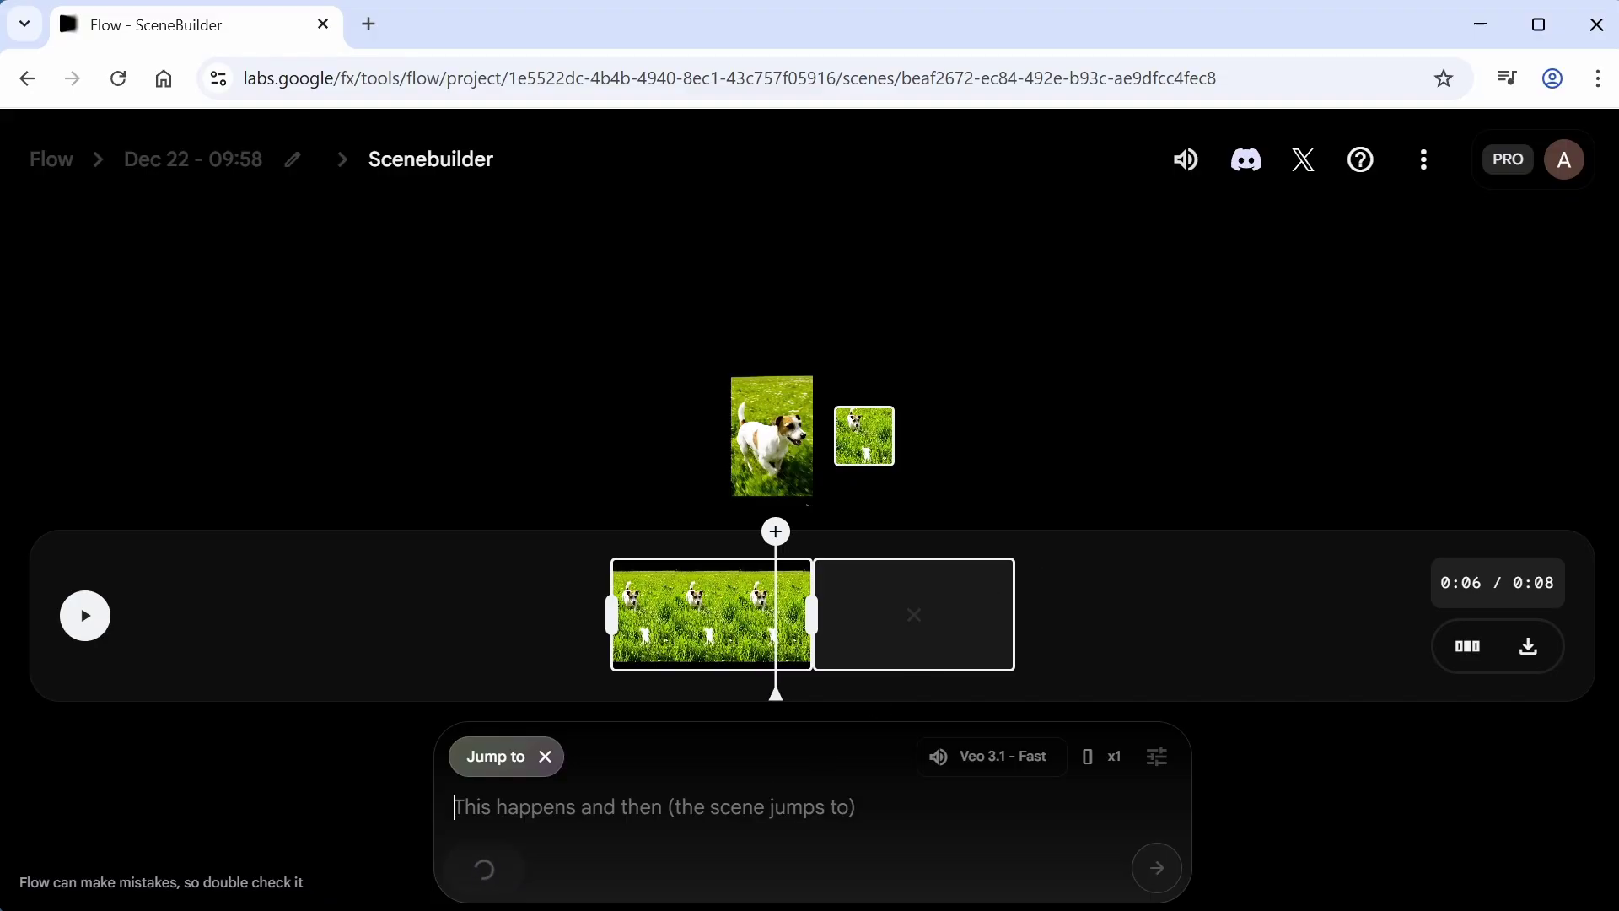
type("Close up shot of the terrier.")
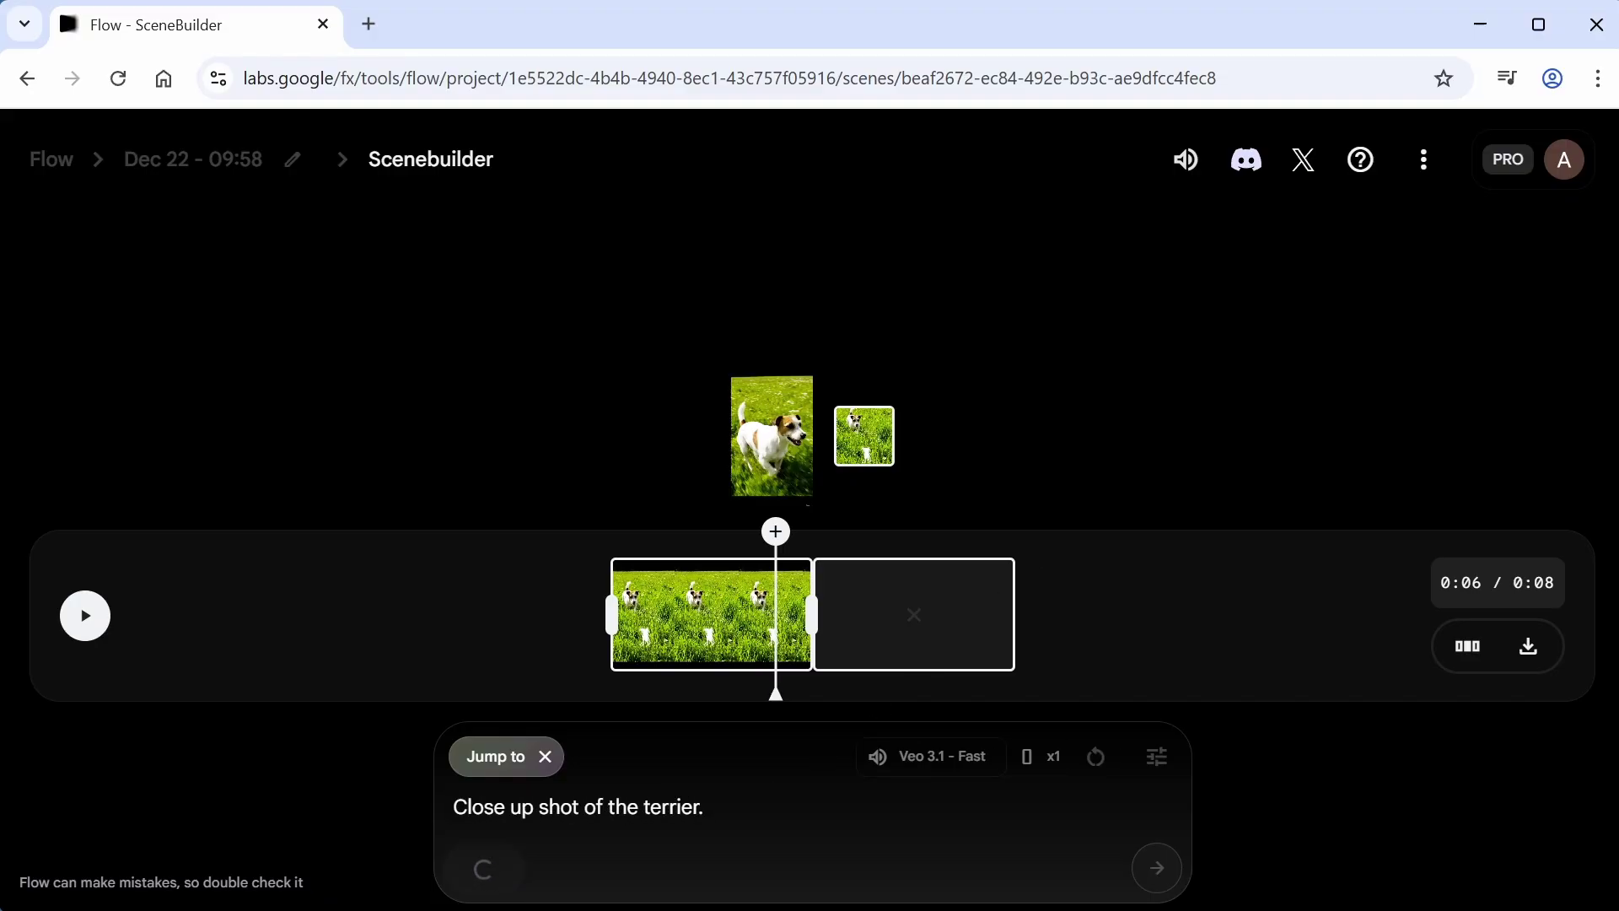
type(" He's finally caught the bone and is che")
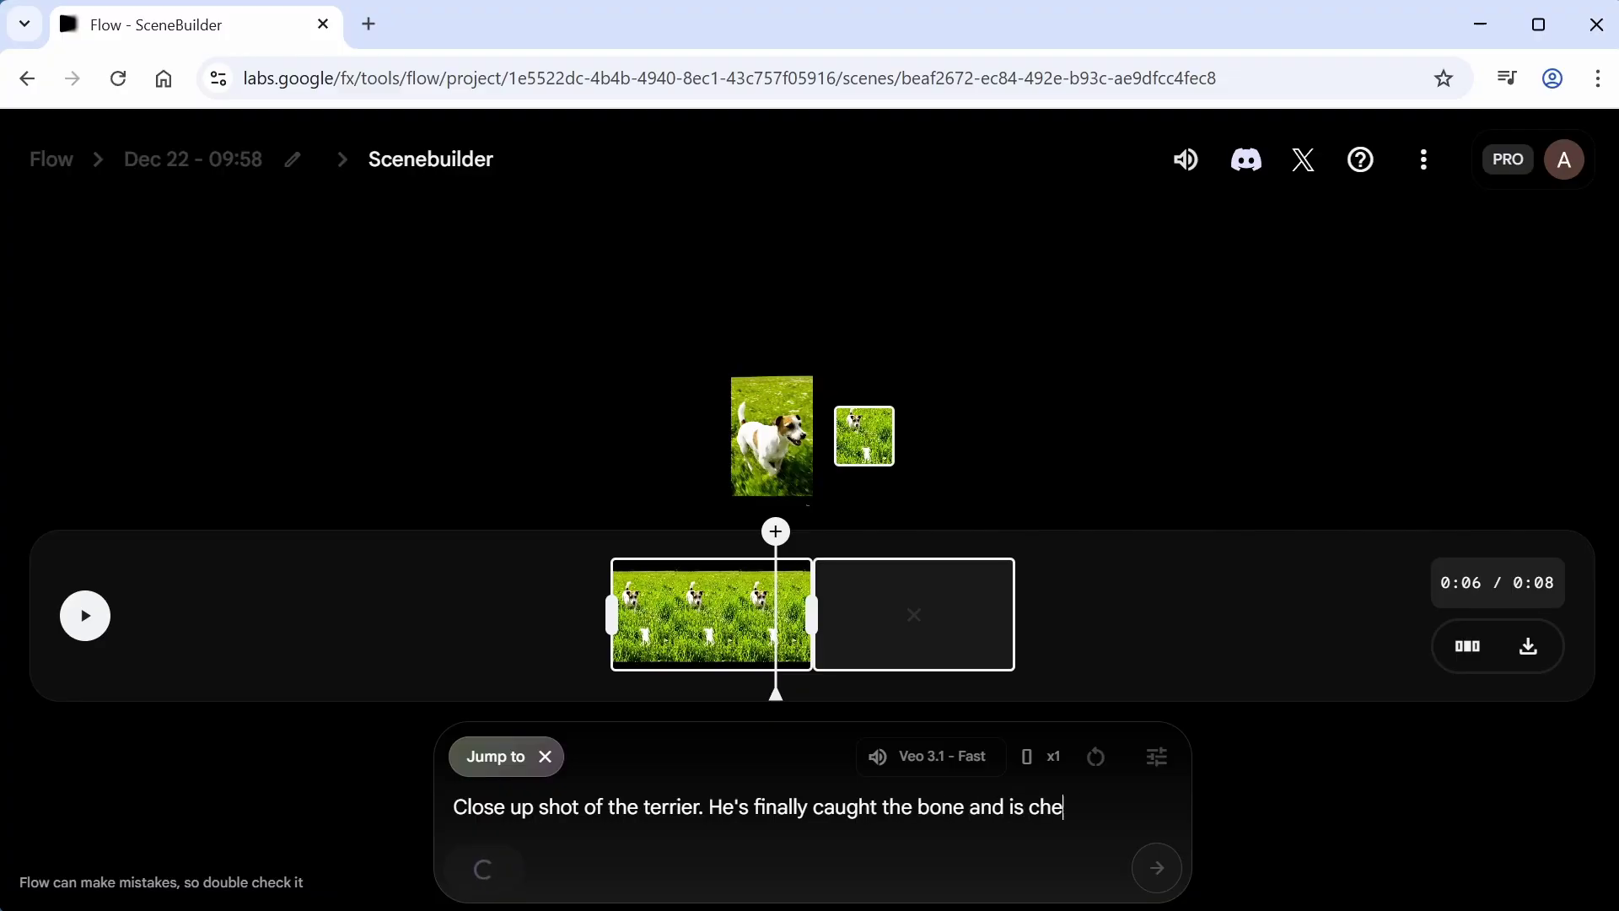
type("wing on it.")
left_click(1170, 873)
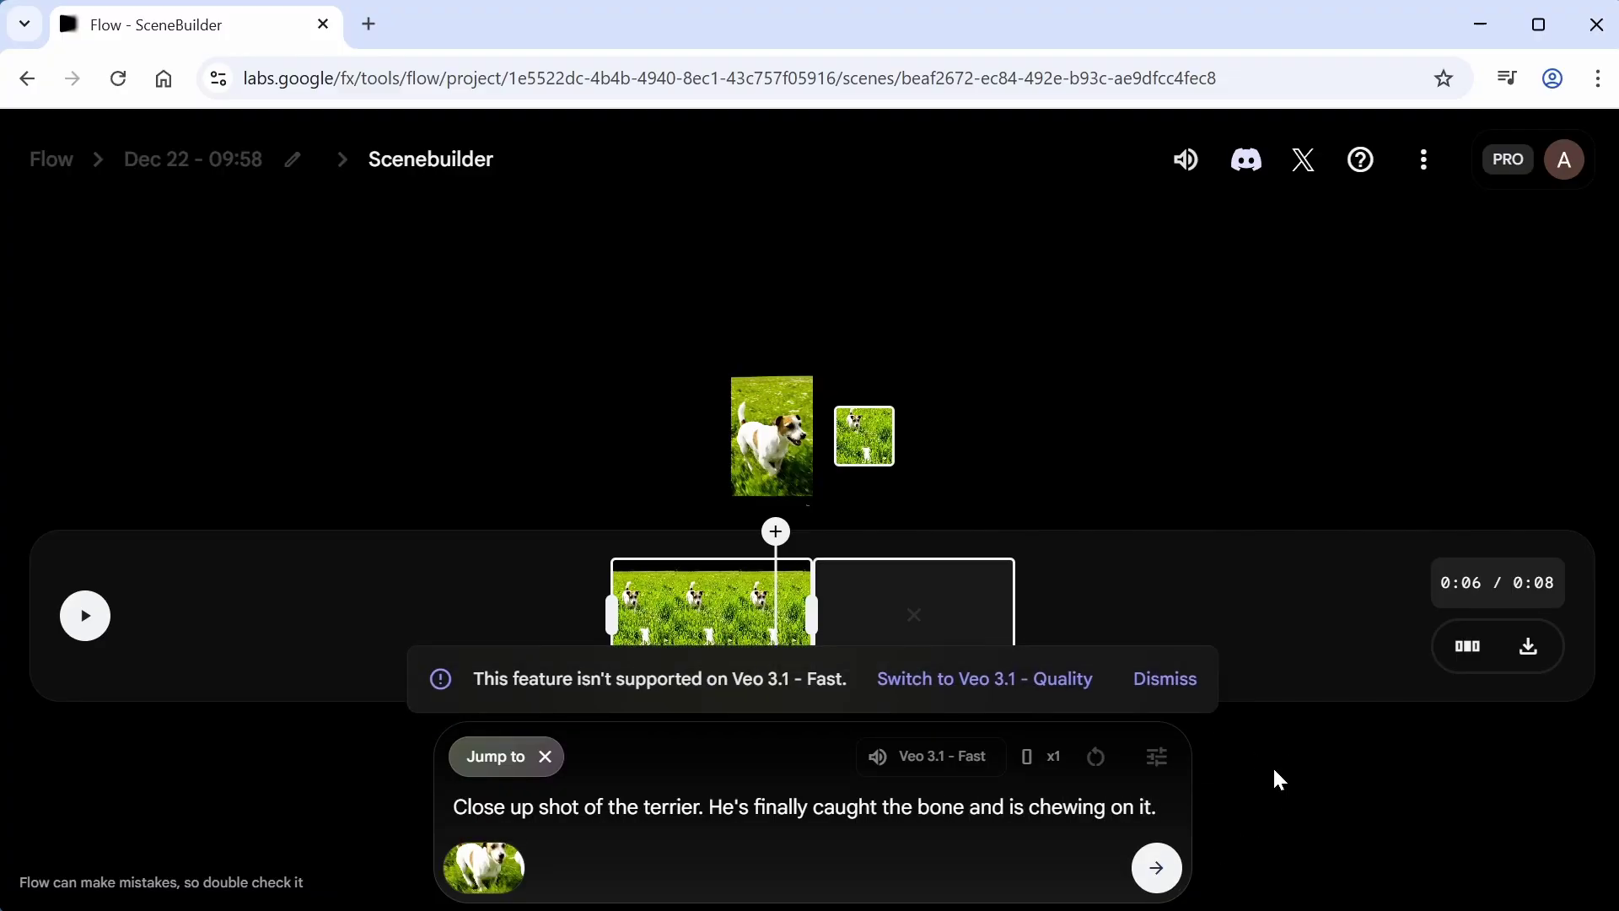
left_click(1172, 683)
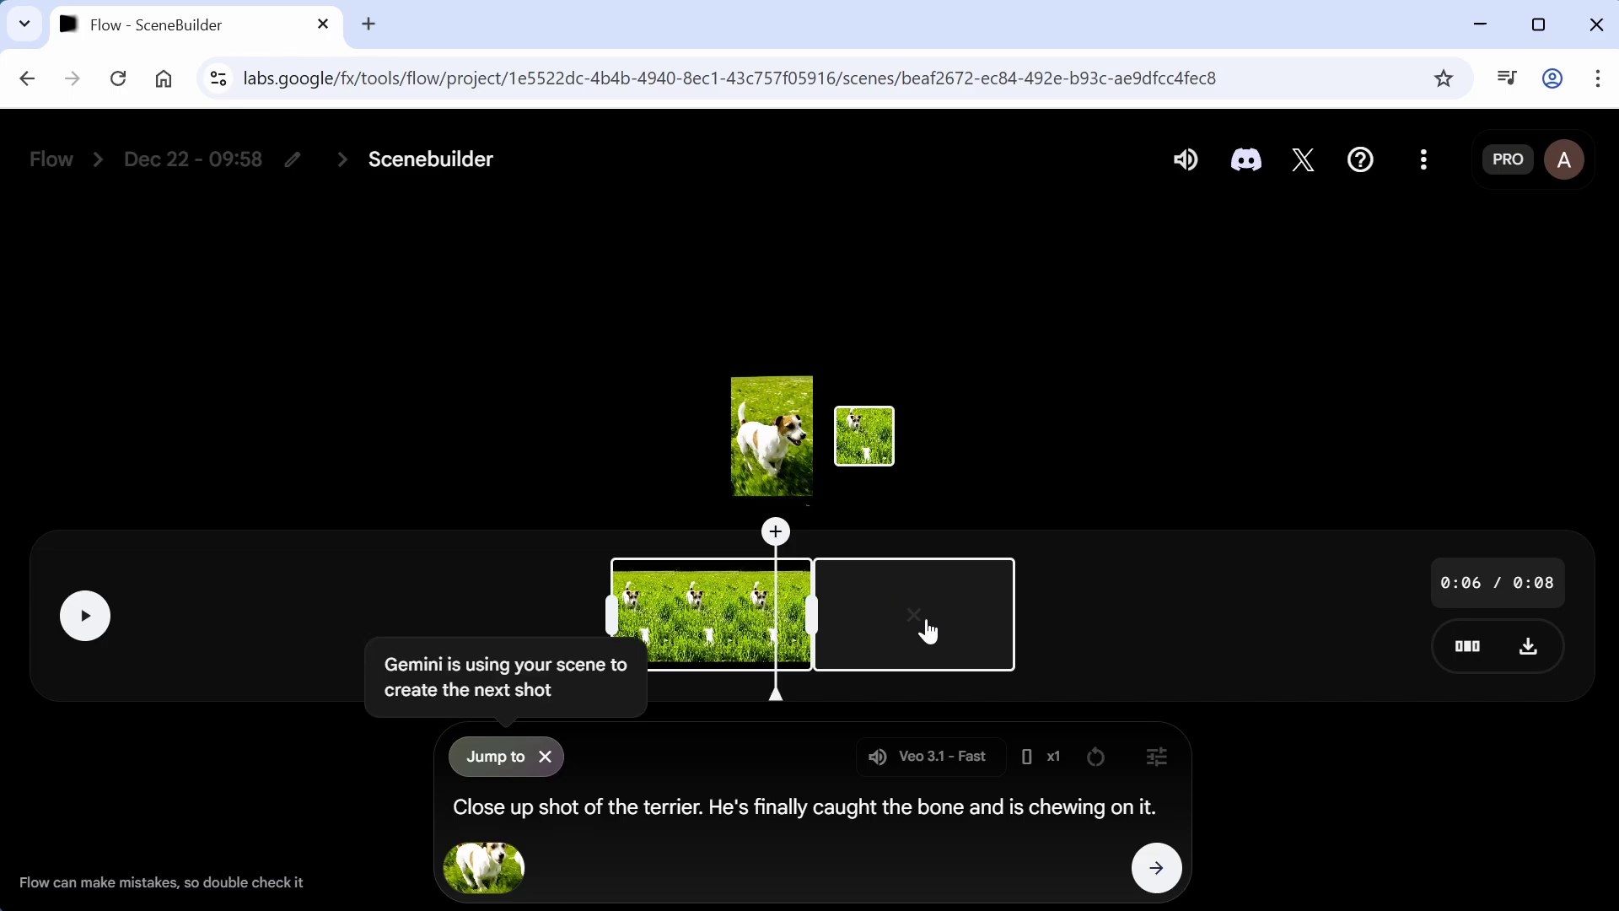
left_click(926, 631)
Extend the clip with 'Close up shot of the terrier. He's finally caught the bone and is chewing on it.'
left_click(927, 631)
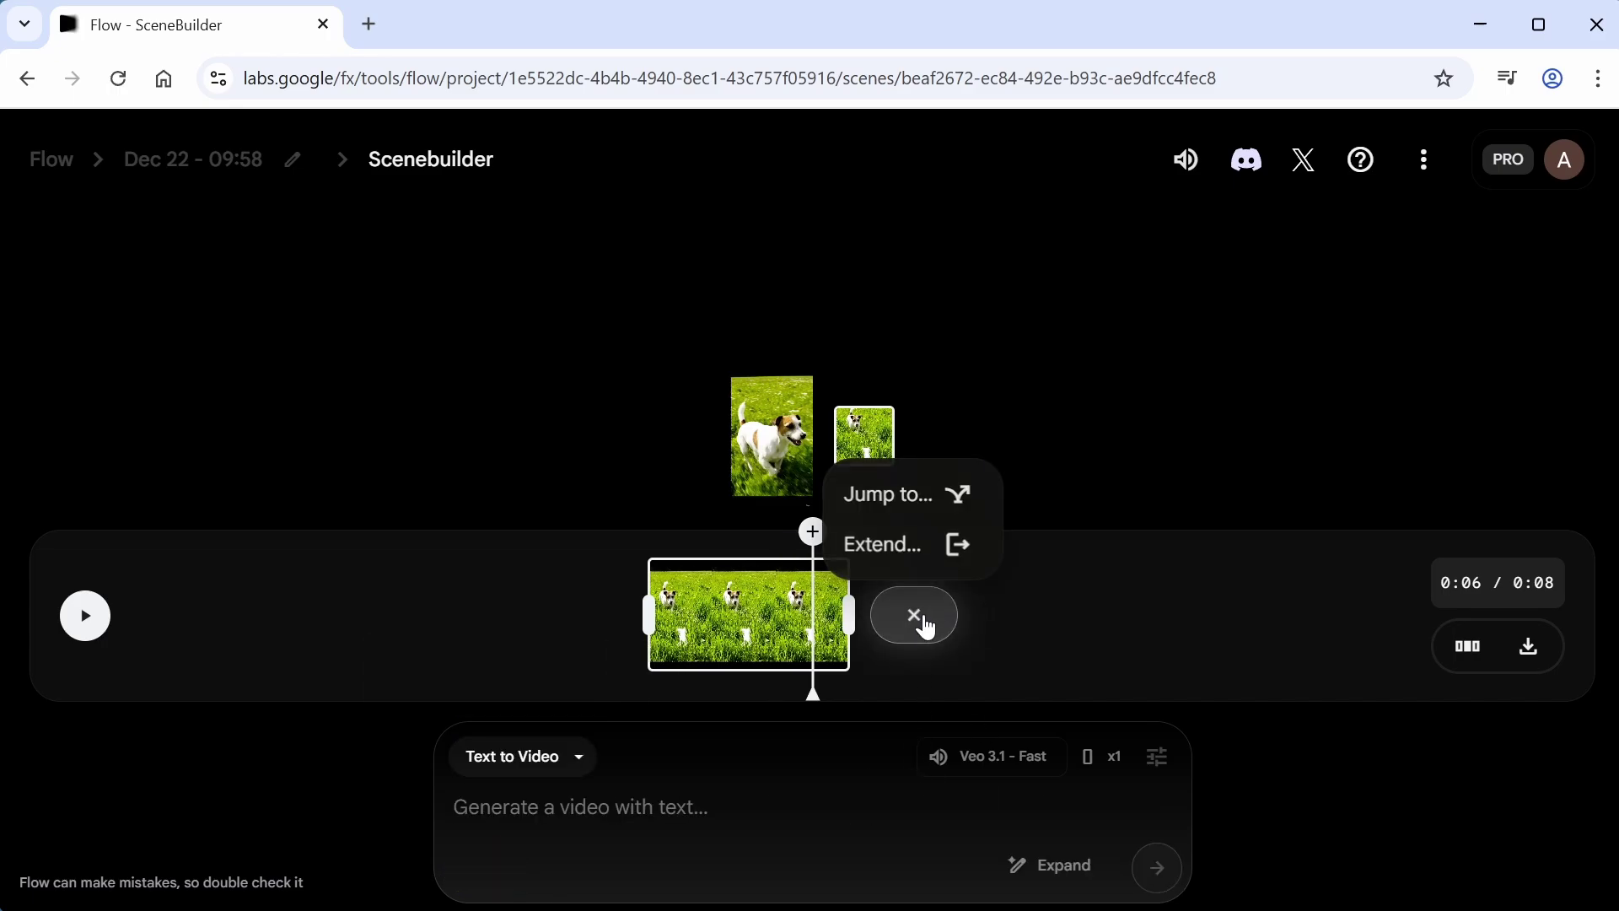
left_click(919, 544)
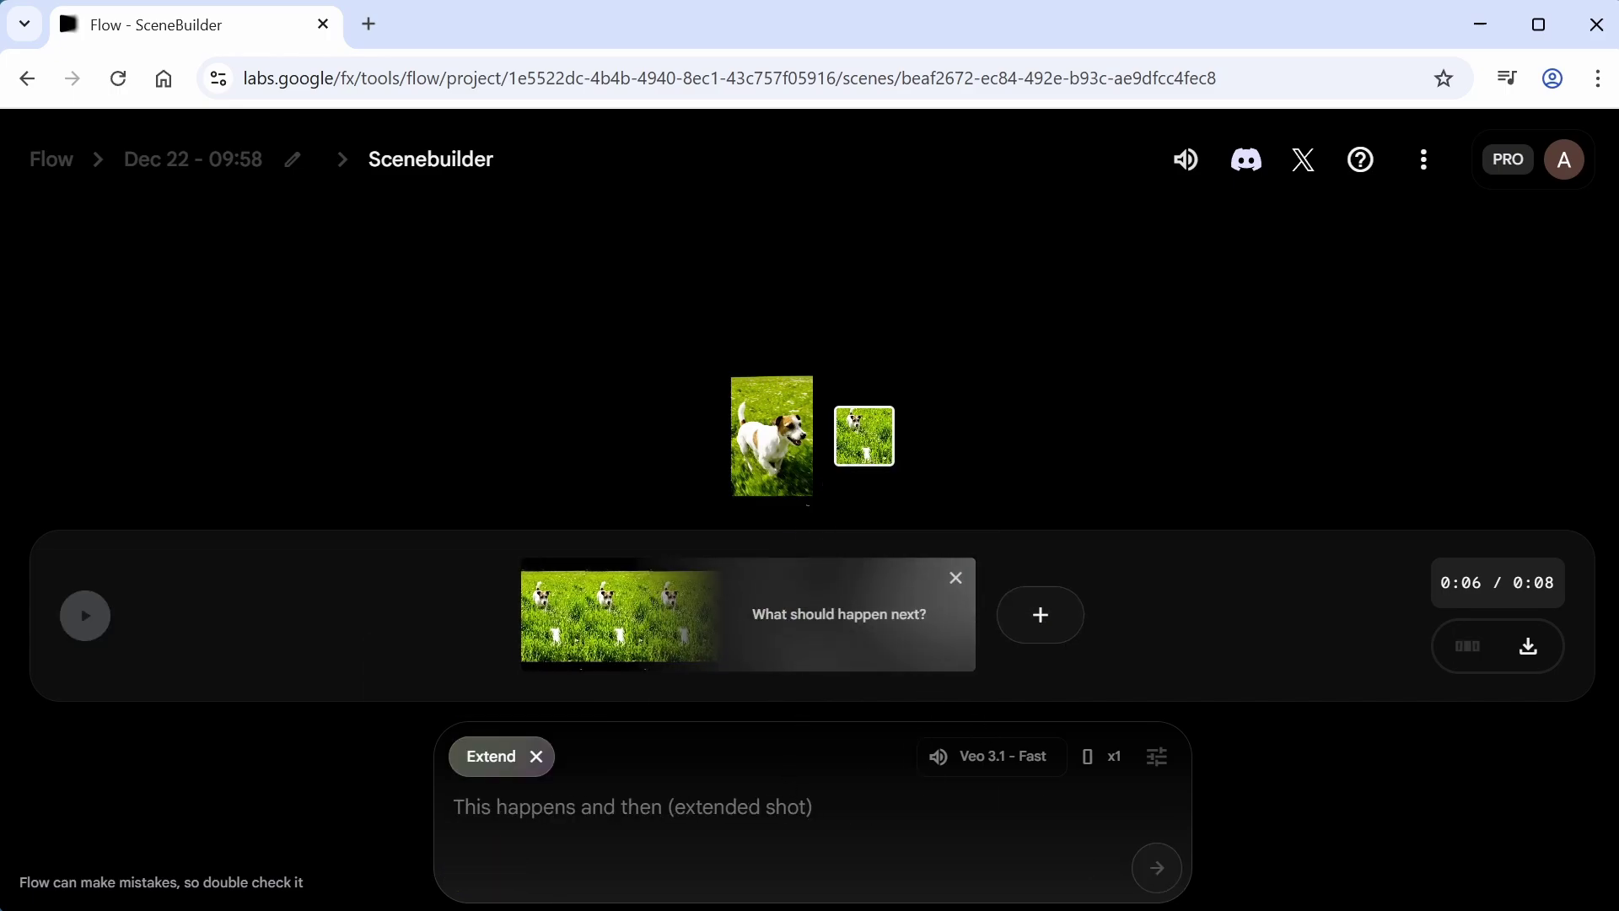
type("Close up ")
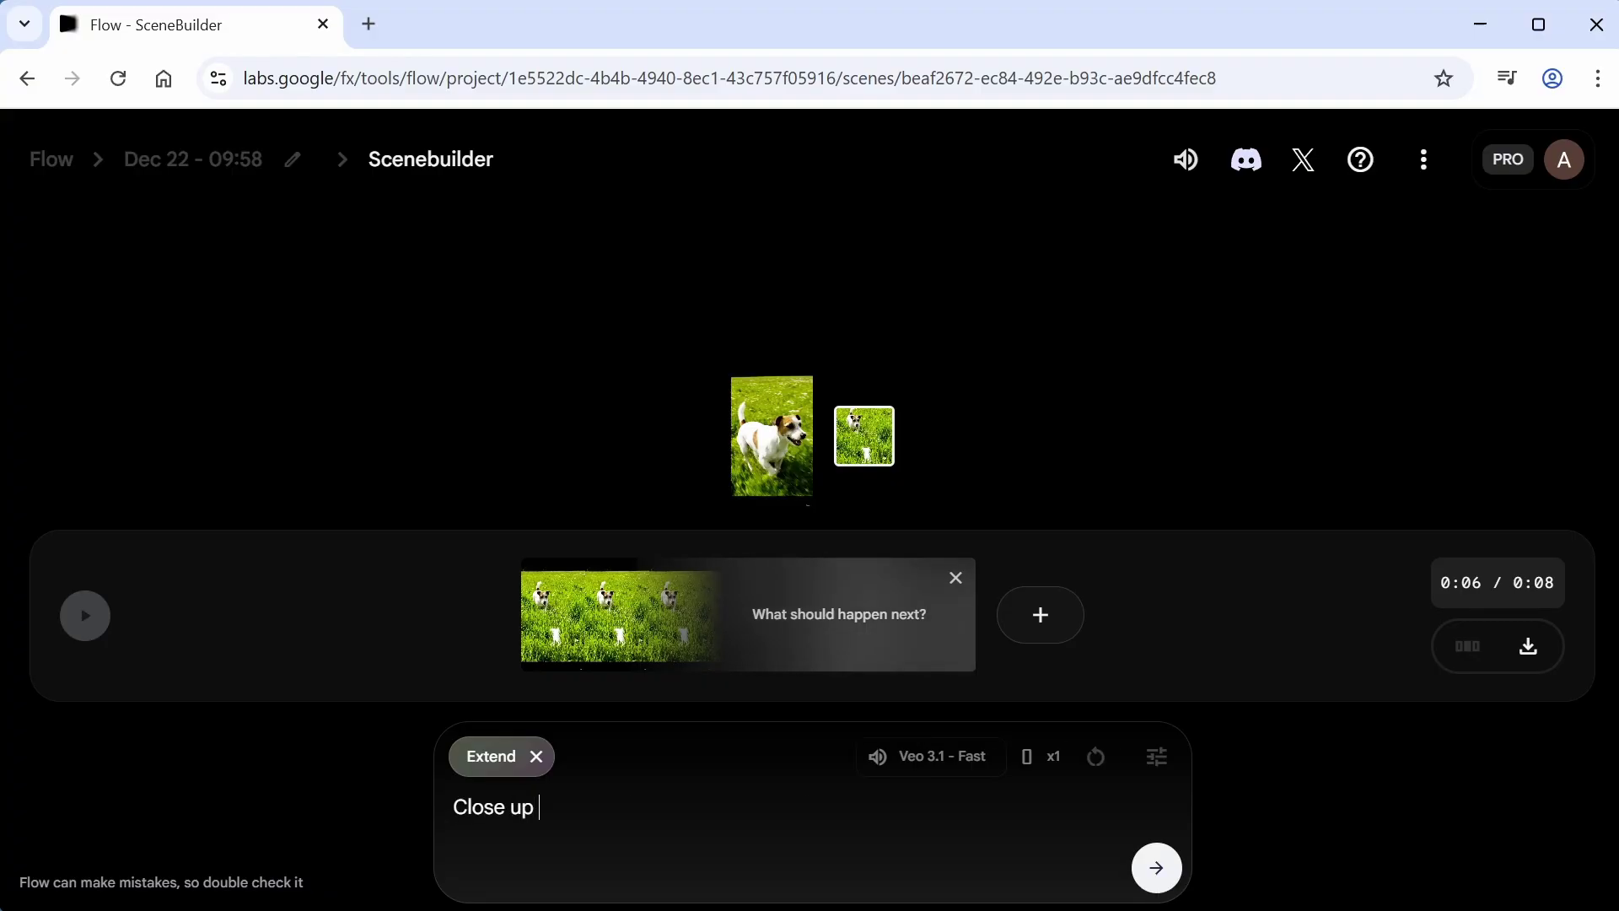
type("shot of the terrier. He's finally caught")
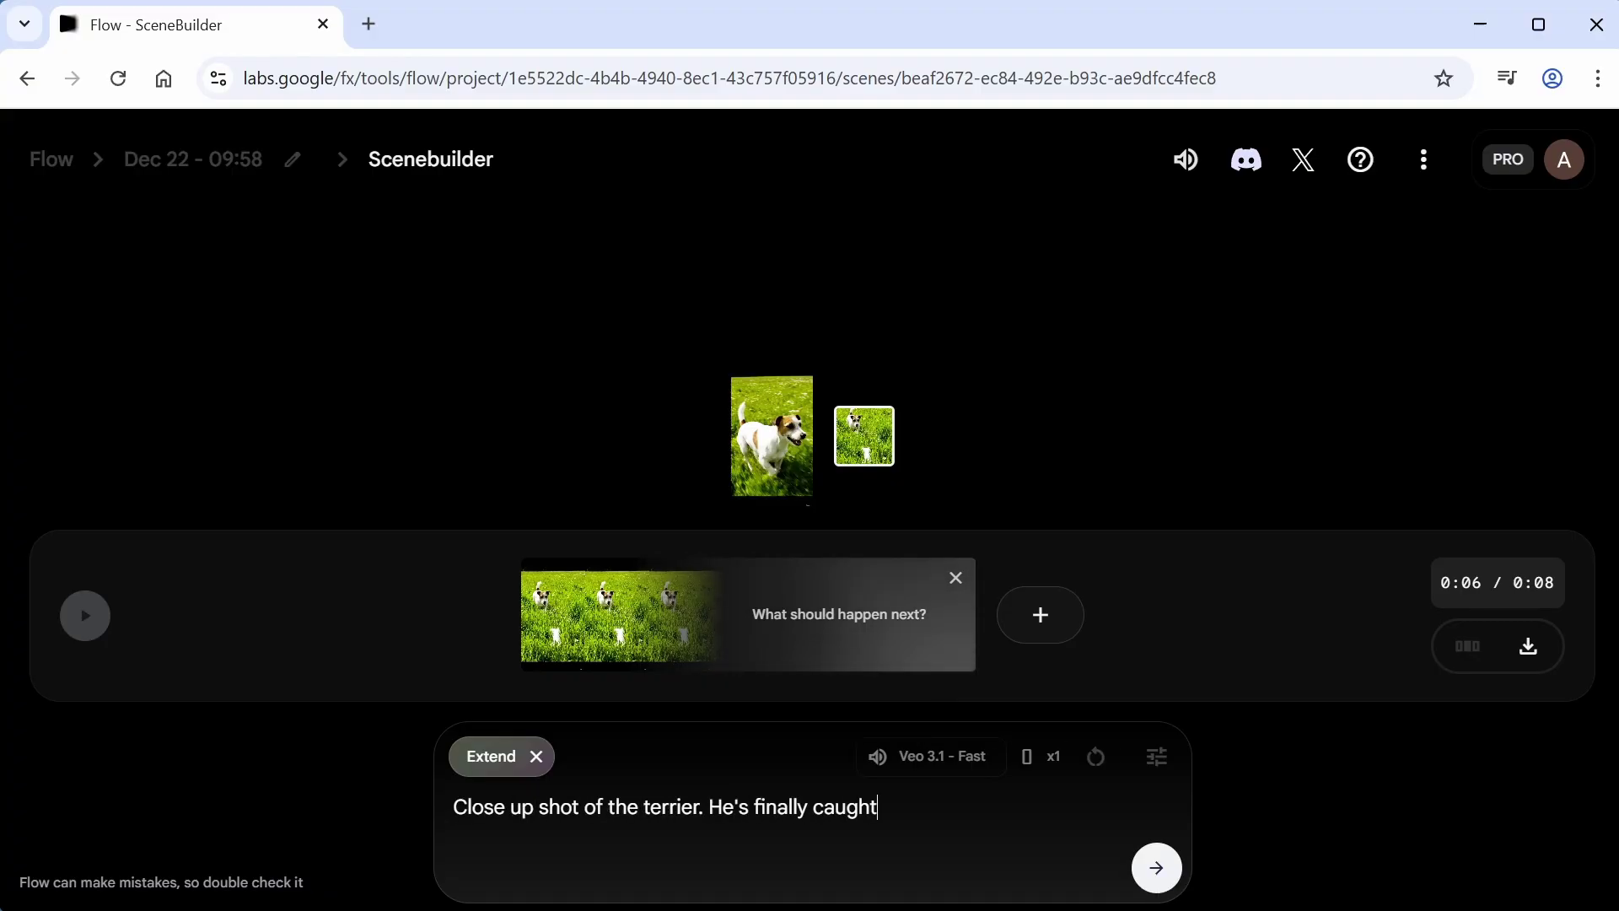
type(" the bone and is chewing on it.")
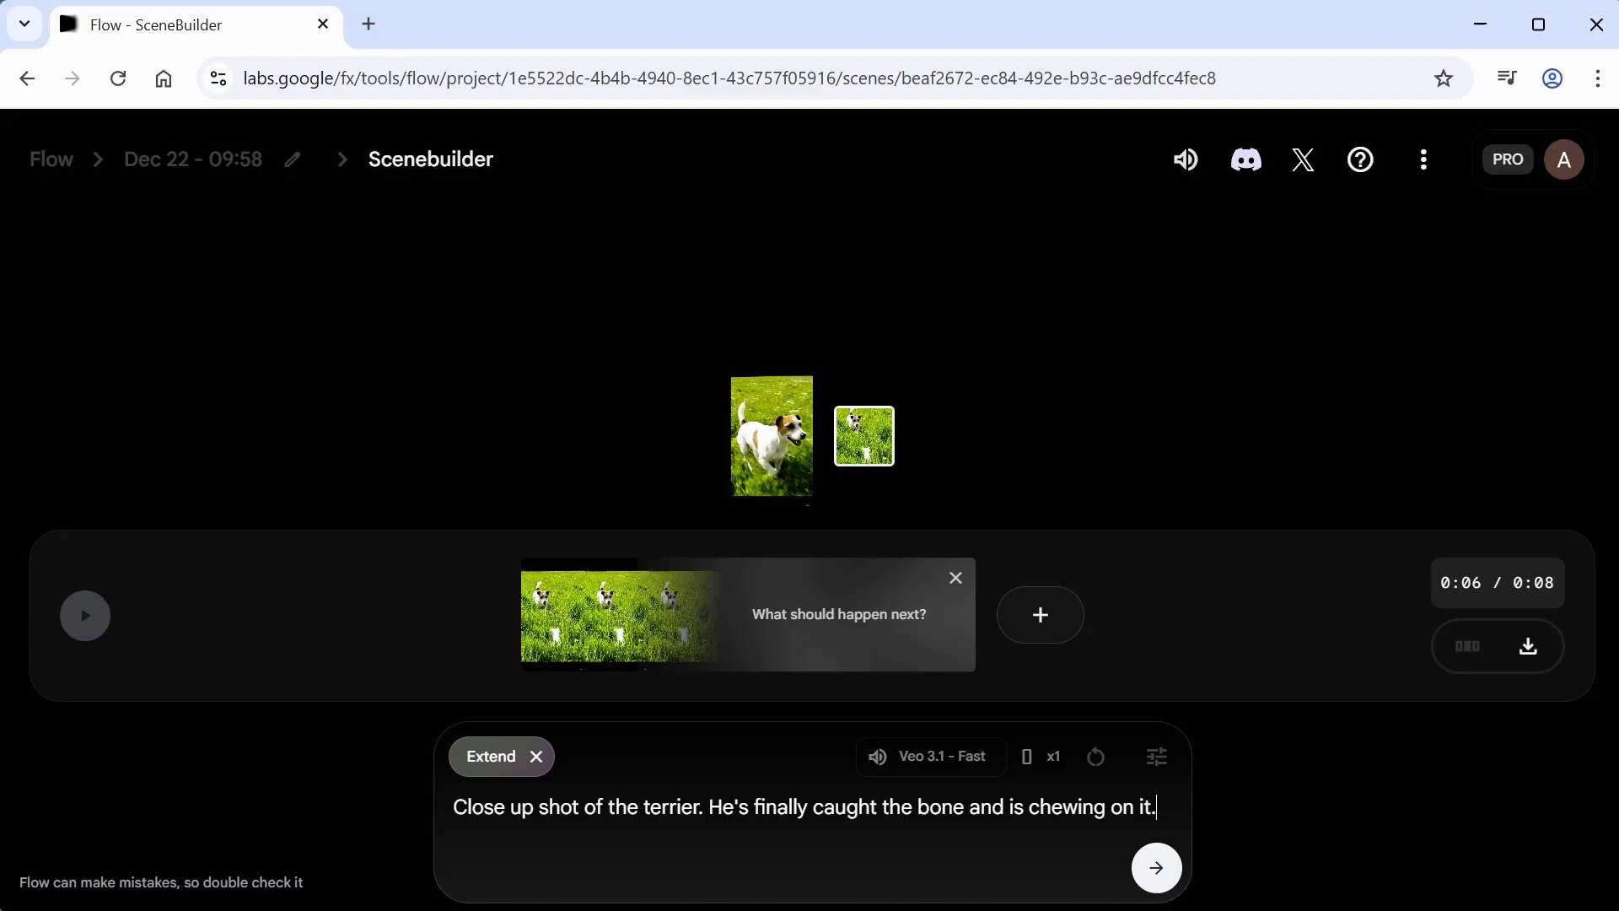
key("Return")
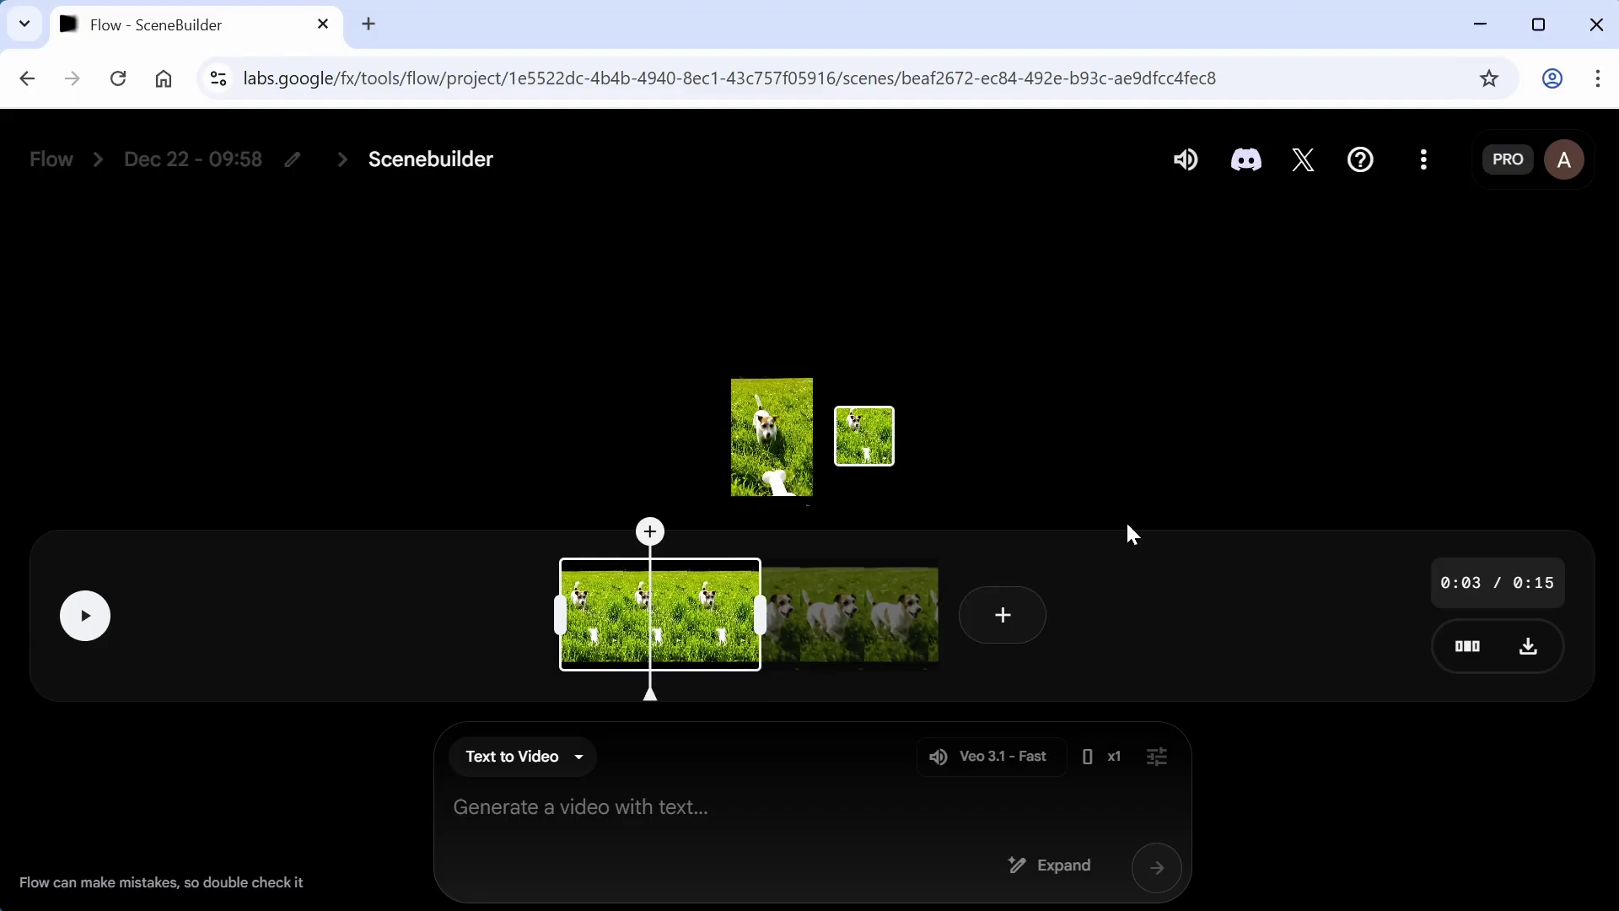
Play the 15-second two-clip terrier scene from the Scenebuilder timeline
left_click(85, 616)
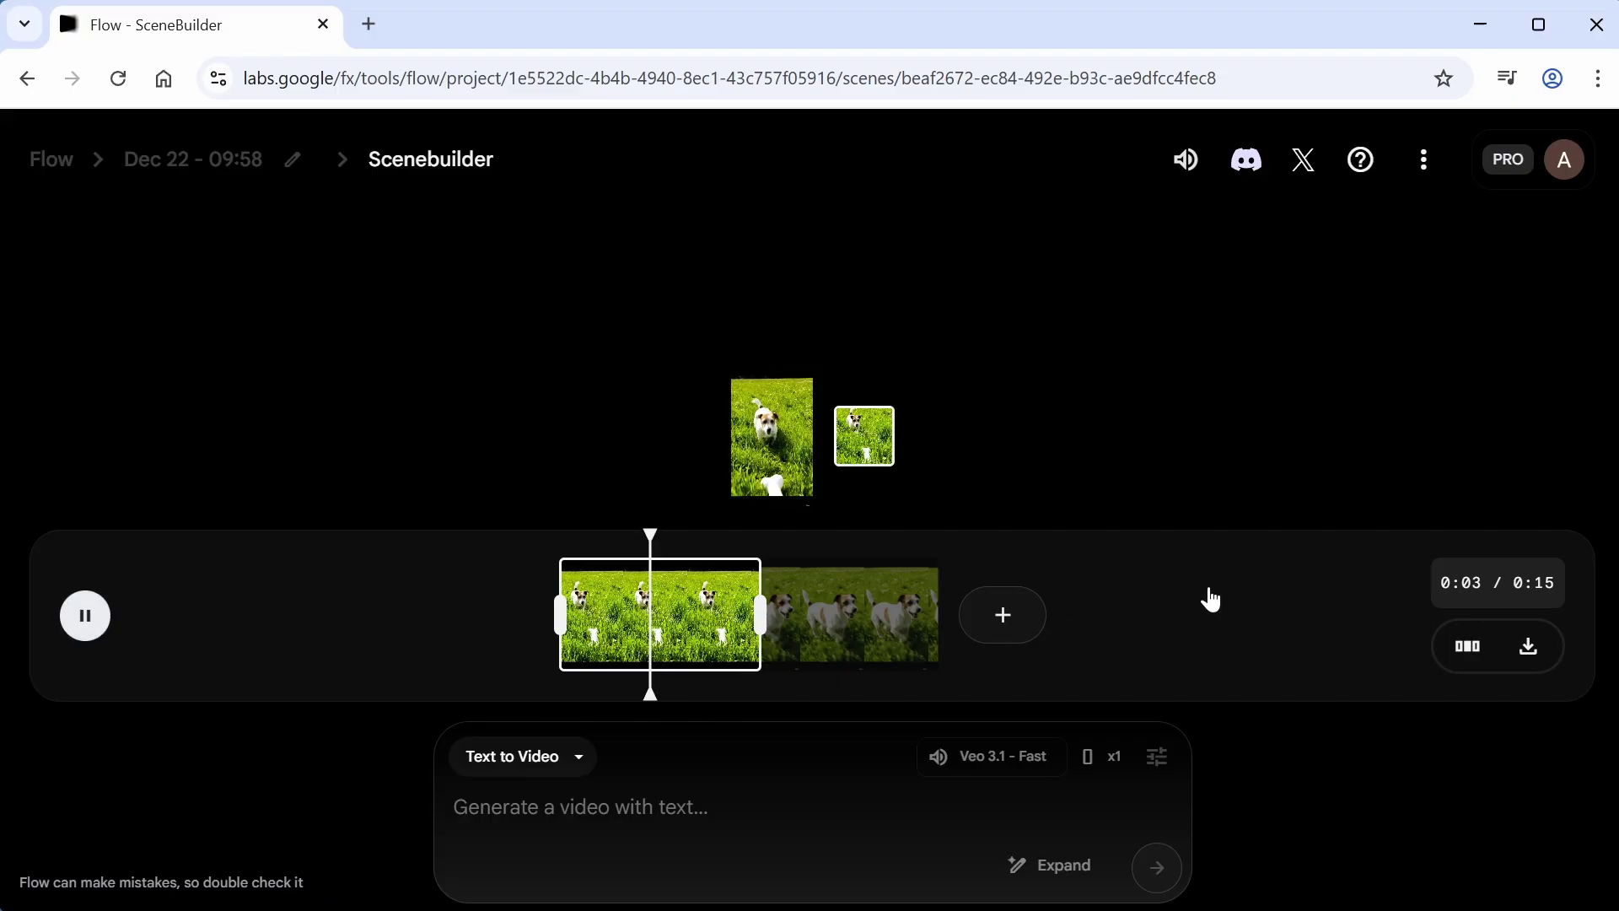